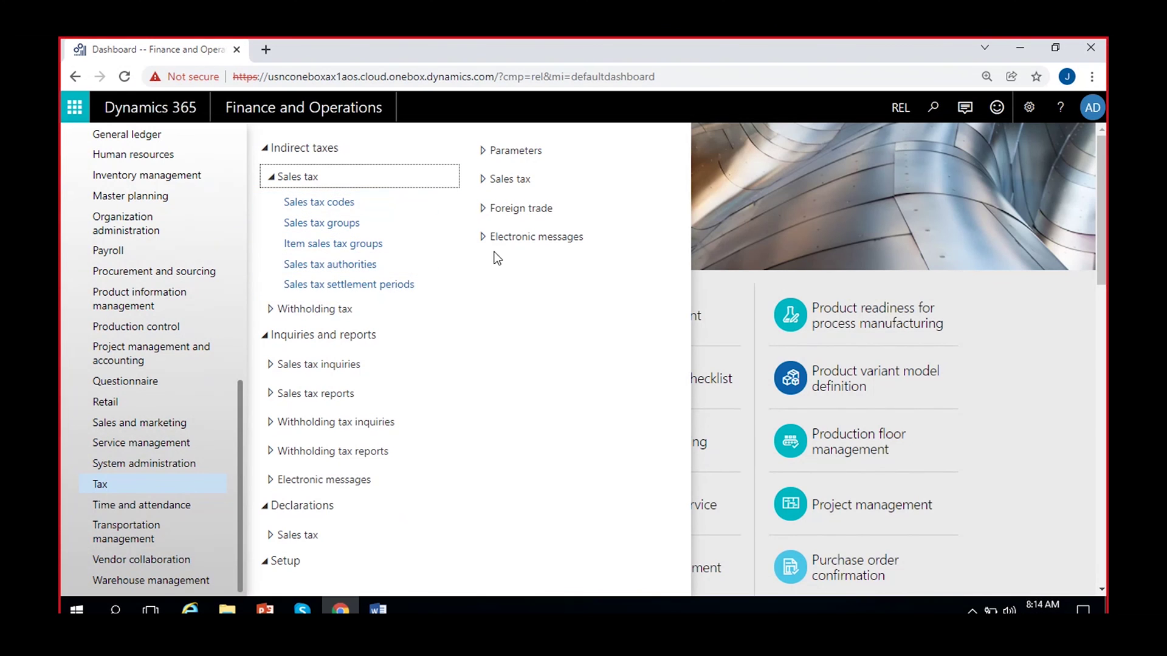
Open the sales tax authorities setup page for indirect taxes and dismiss the edit notice
click(485, 180)
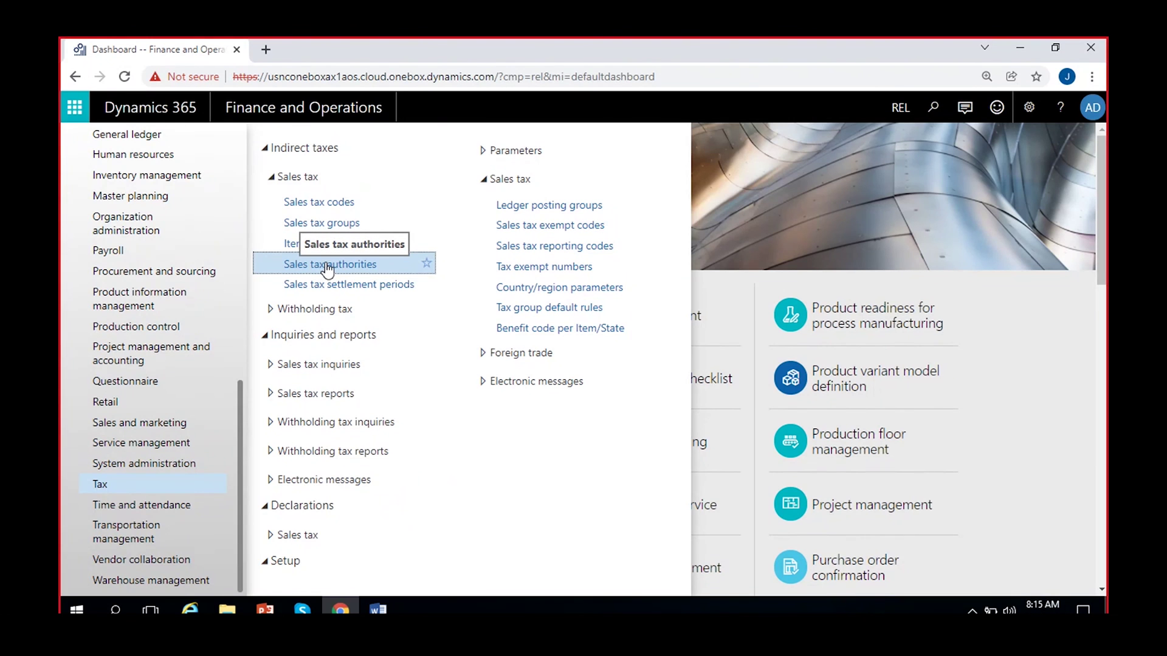
click(328, 266)
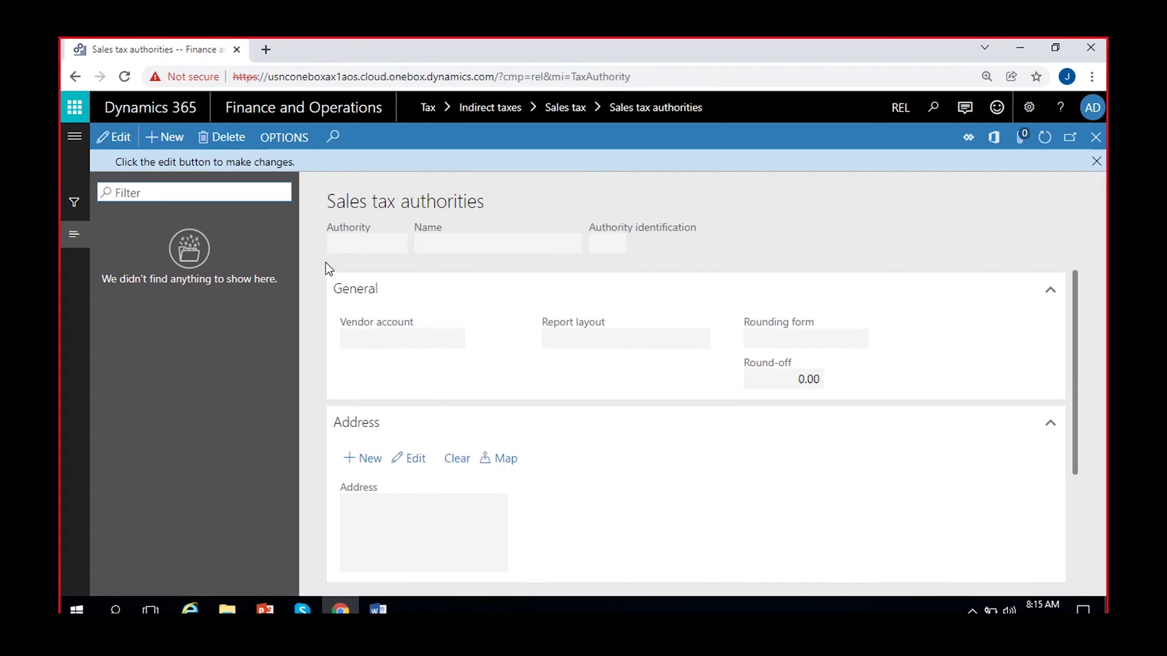
click(1094, 163)
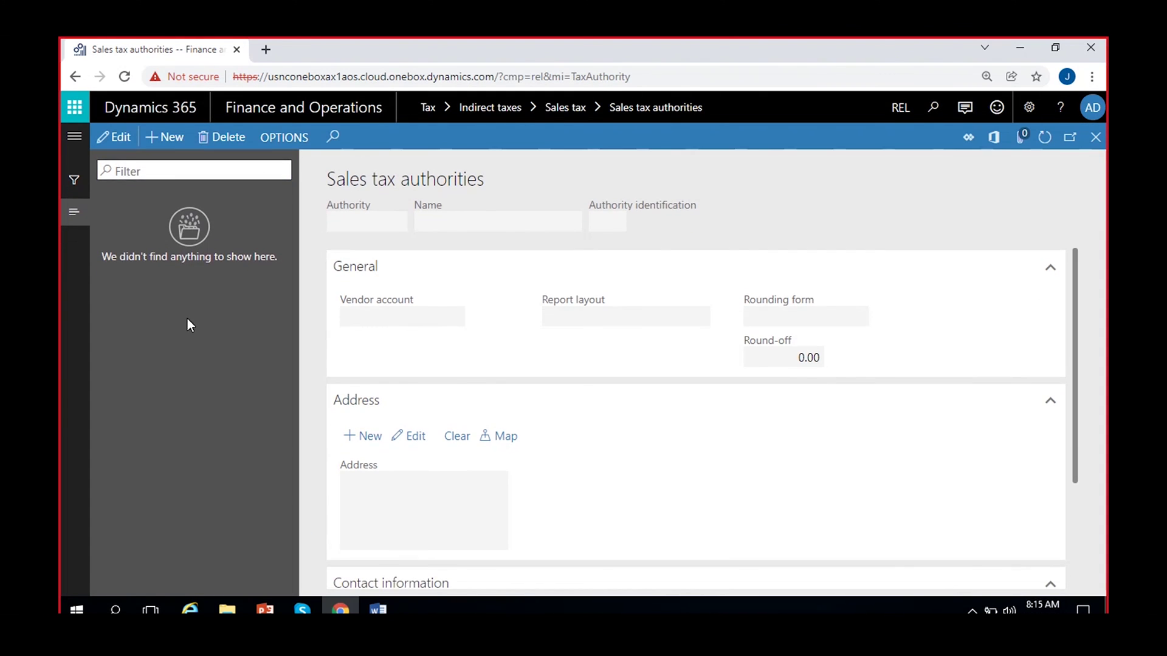
scroll(435, 341, down, 3)
scroll(436, 334, up, 3)
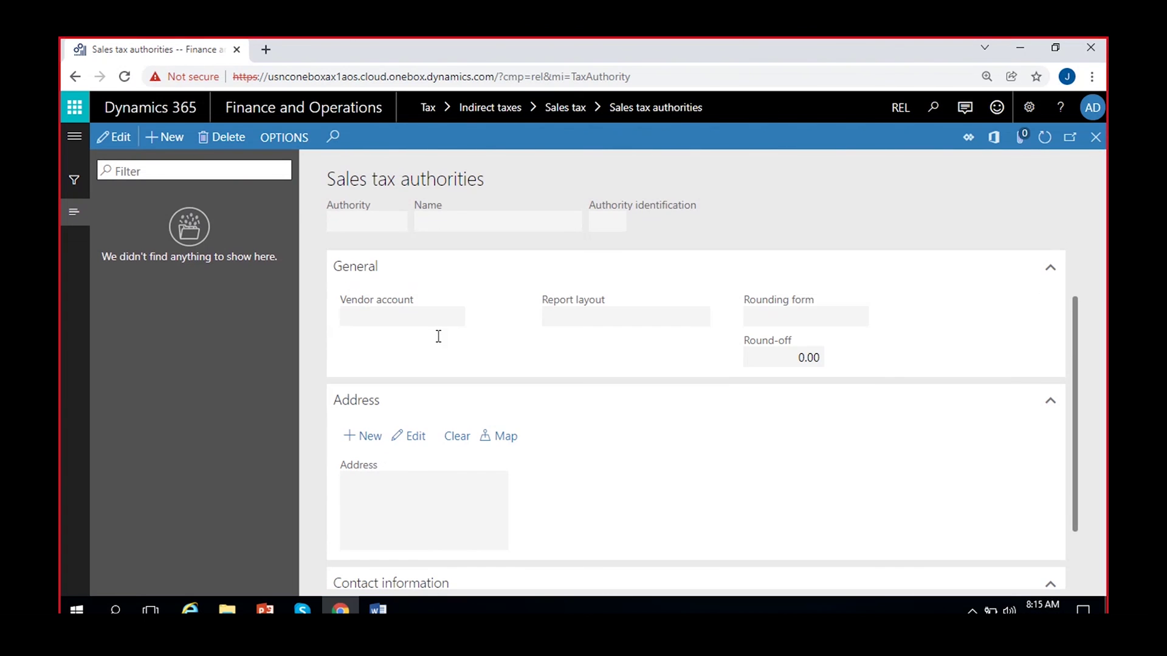
Create a sales tax authority GST with the name GST authority and the authority identification GST
click(169, 138)
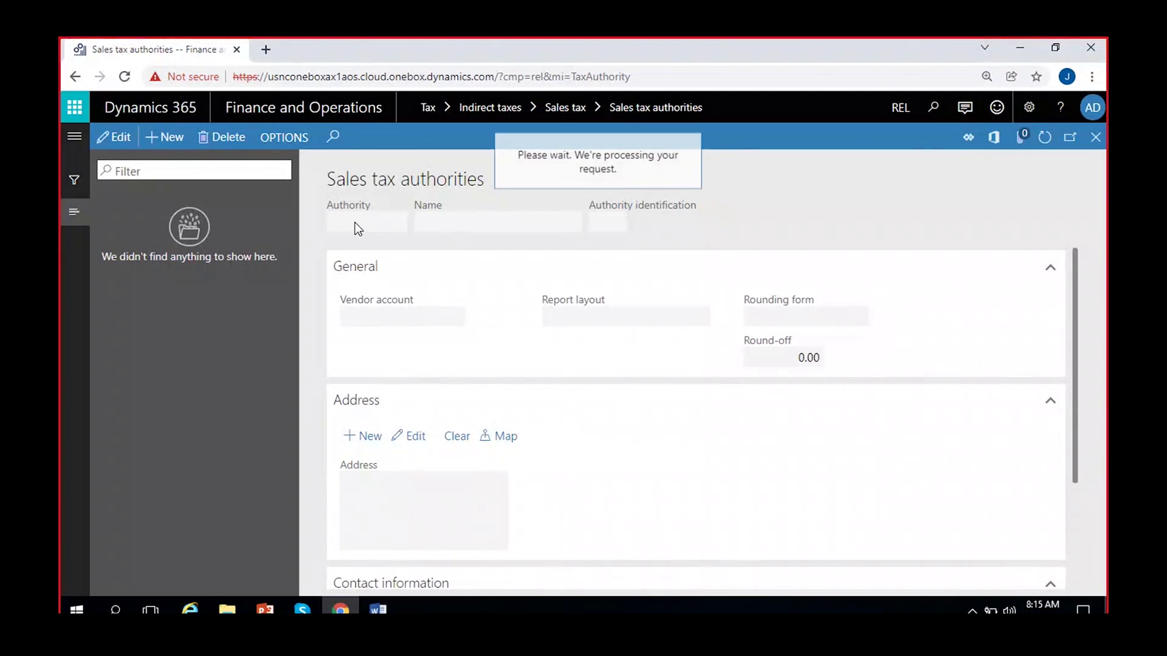
text(GST)
click(483, 217)
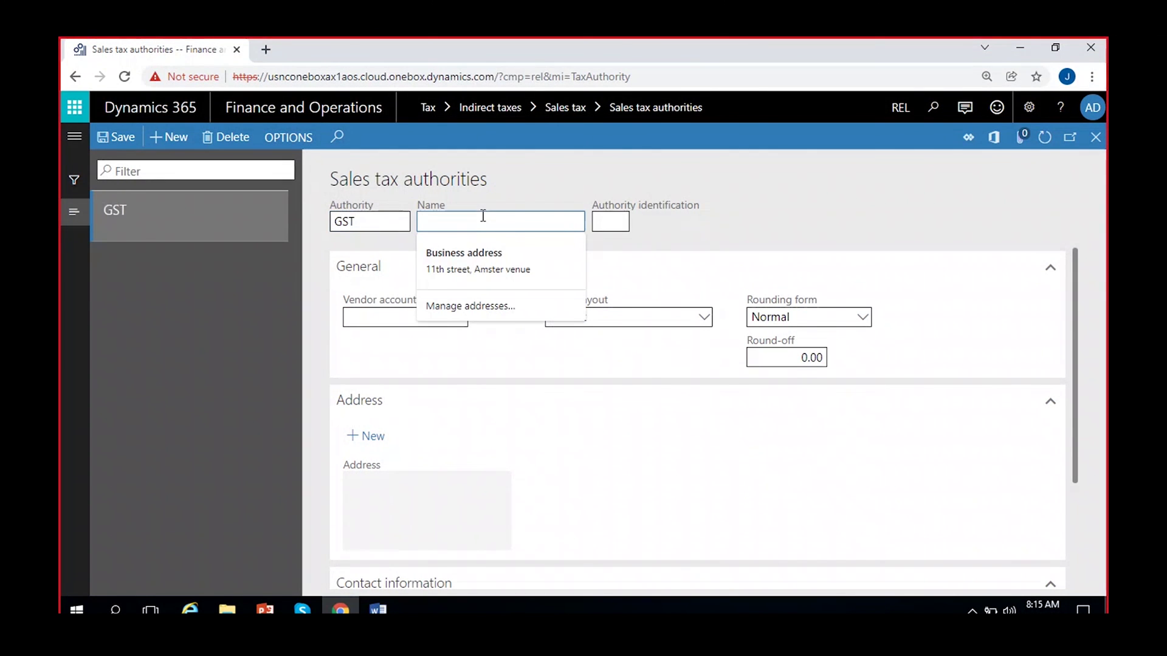
text(GST a)
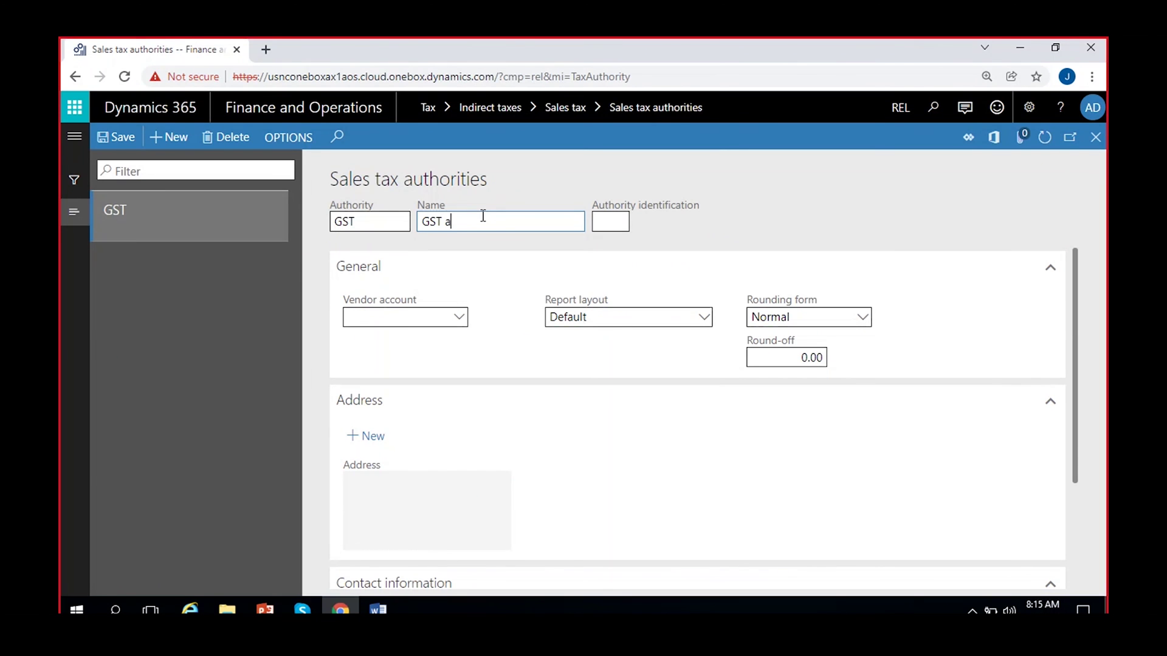
text(uthority)
click(605, 227)
text(GST)
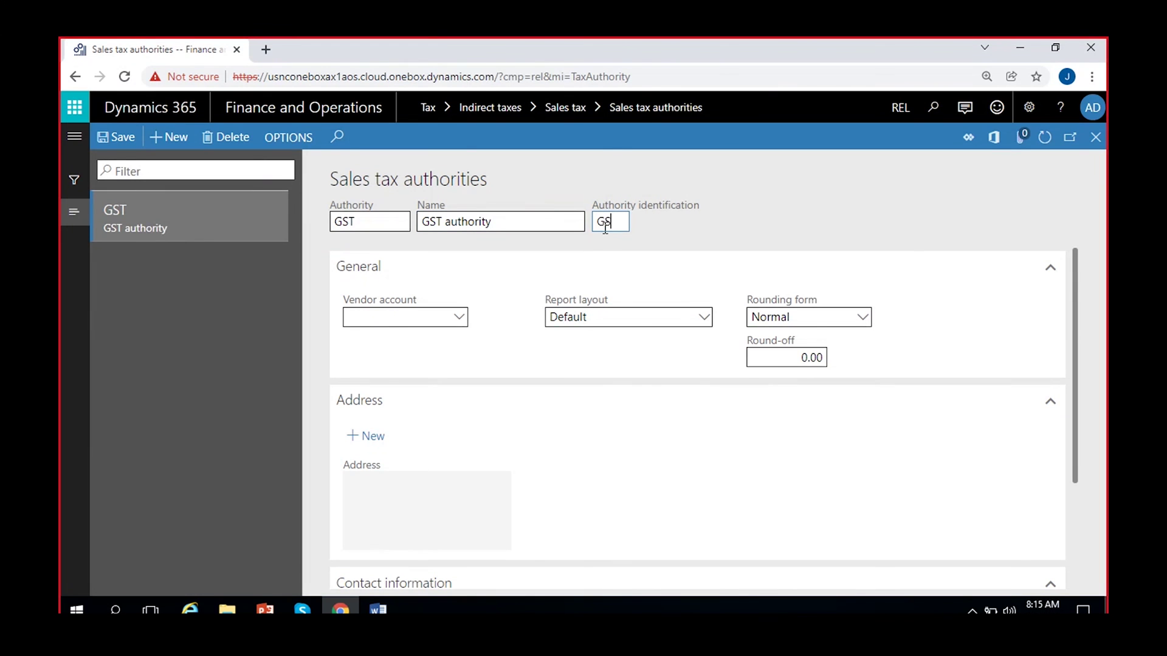
click(691, 229)
Open the vendor details list from the GST authority's vendor account field
click(460, 322)
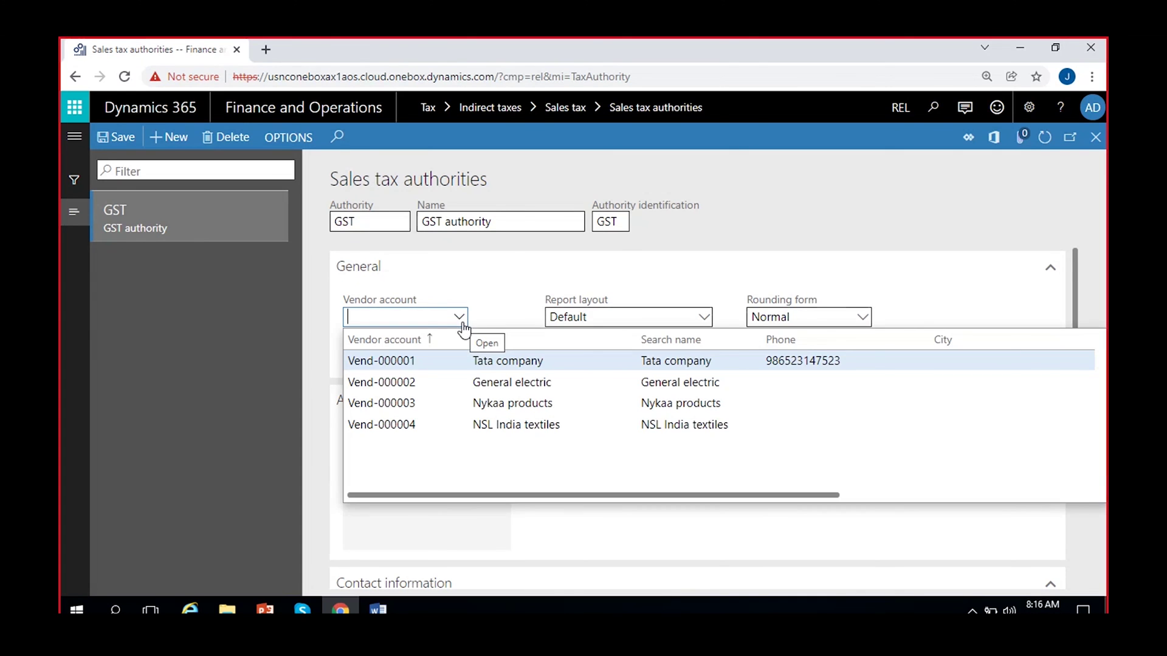
click(268, 412)
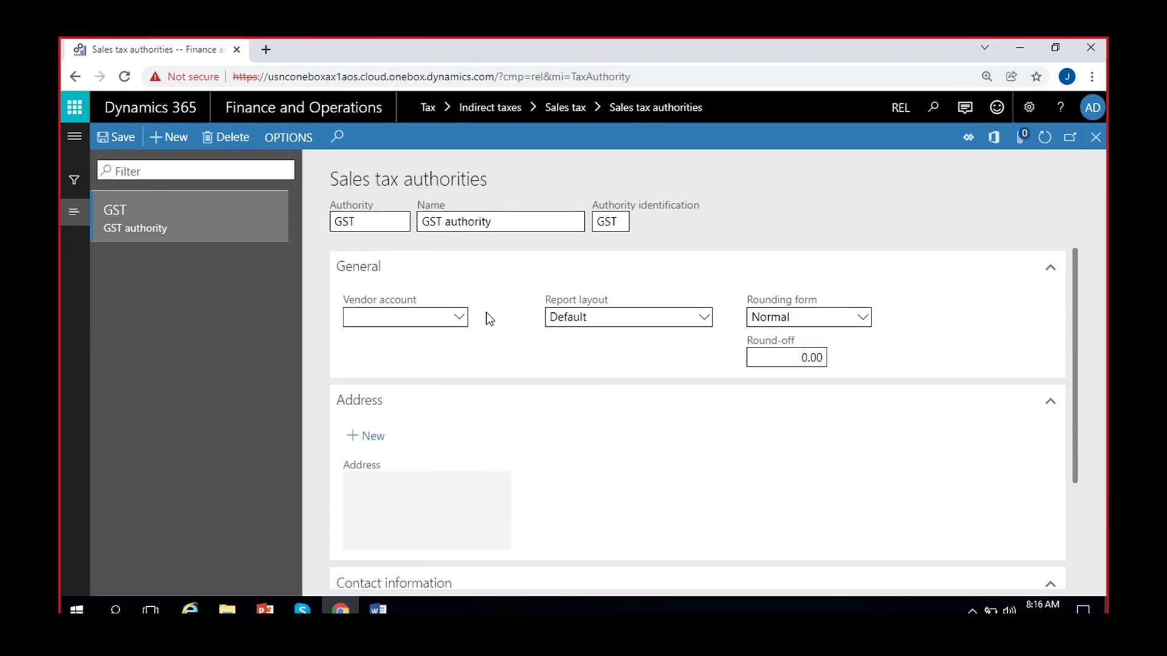
right_click(461, 317)
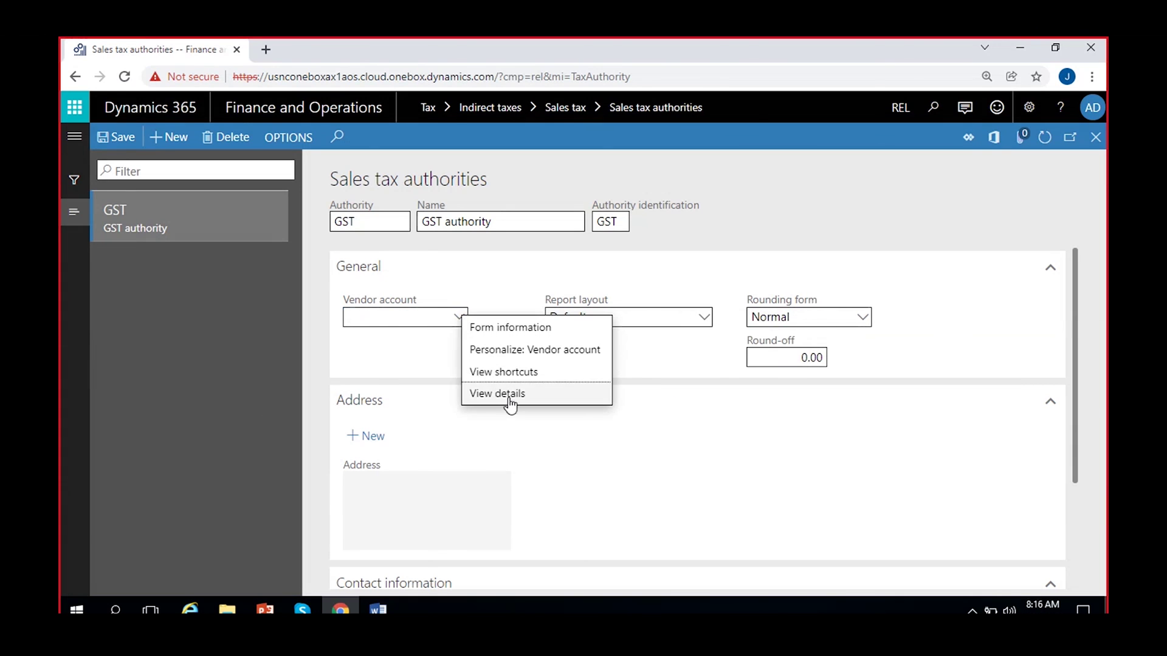
click(607, 458)
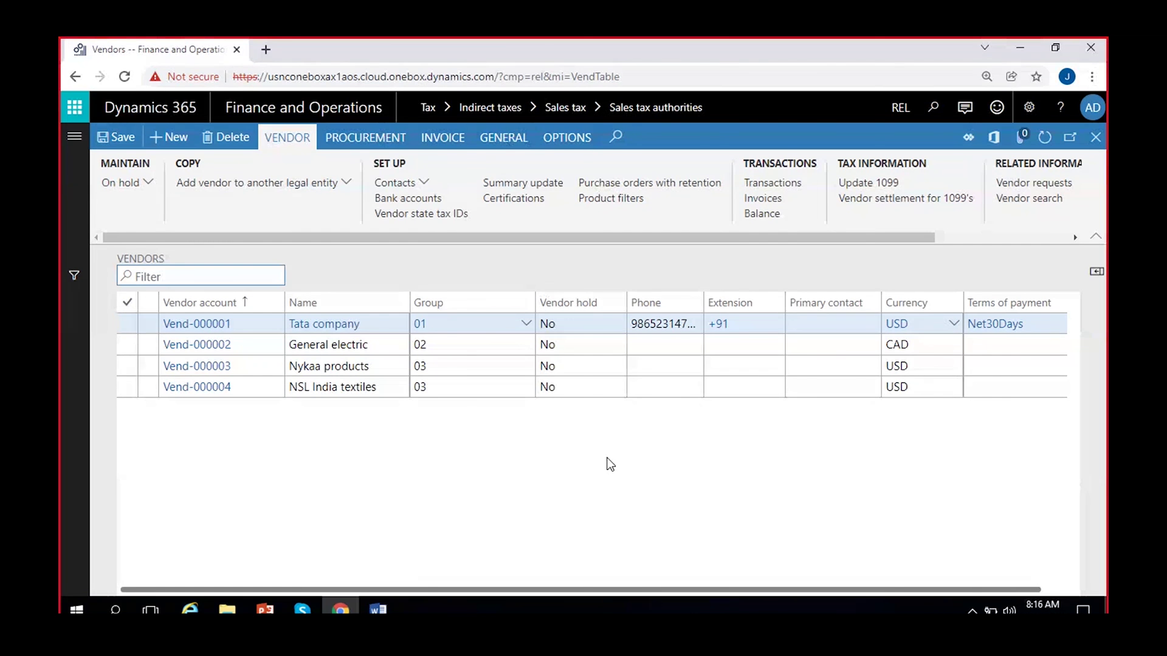
Create a vendor named GST authority, decline the suggested duplicate matches, and assign it to vendor group 01, Domestic vendors
click(166, 142)
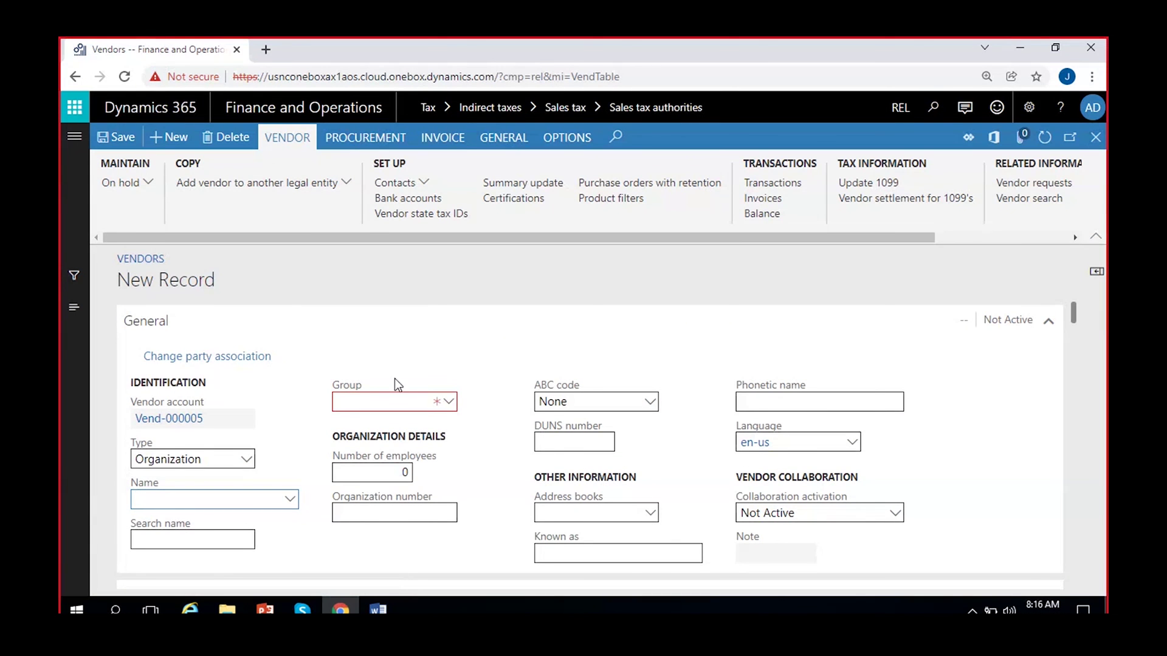
text(GST authority)
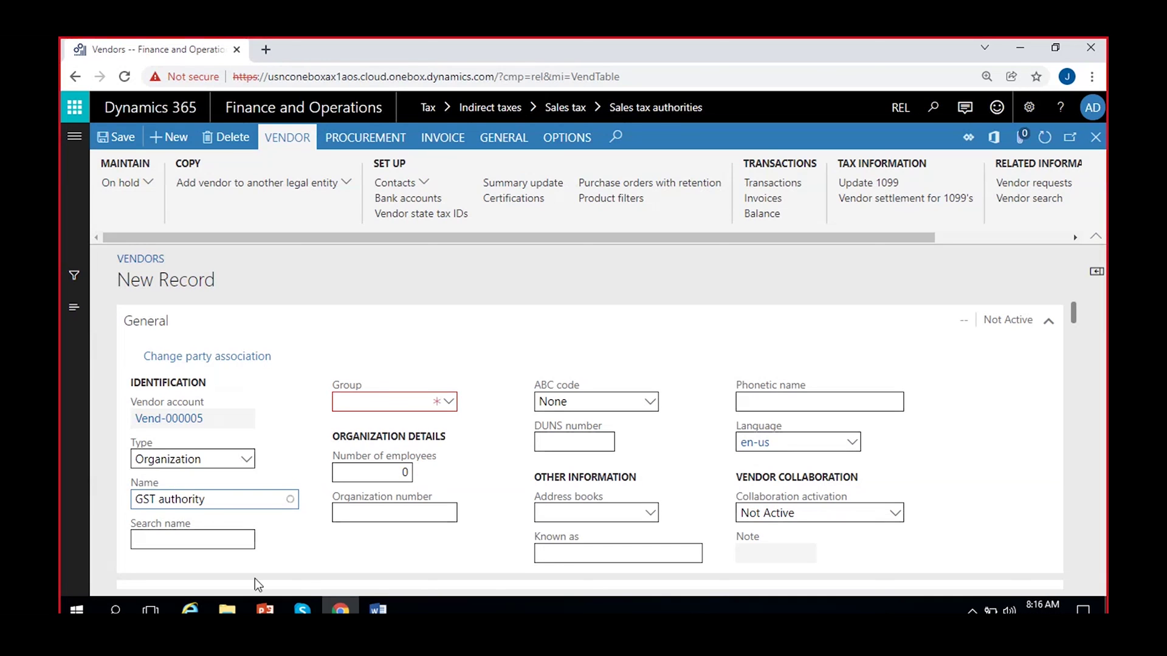
click(234, 538)
click(449, 404)
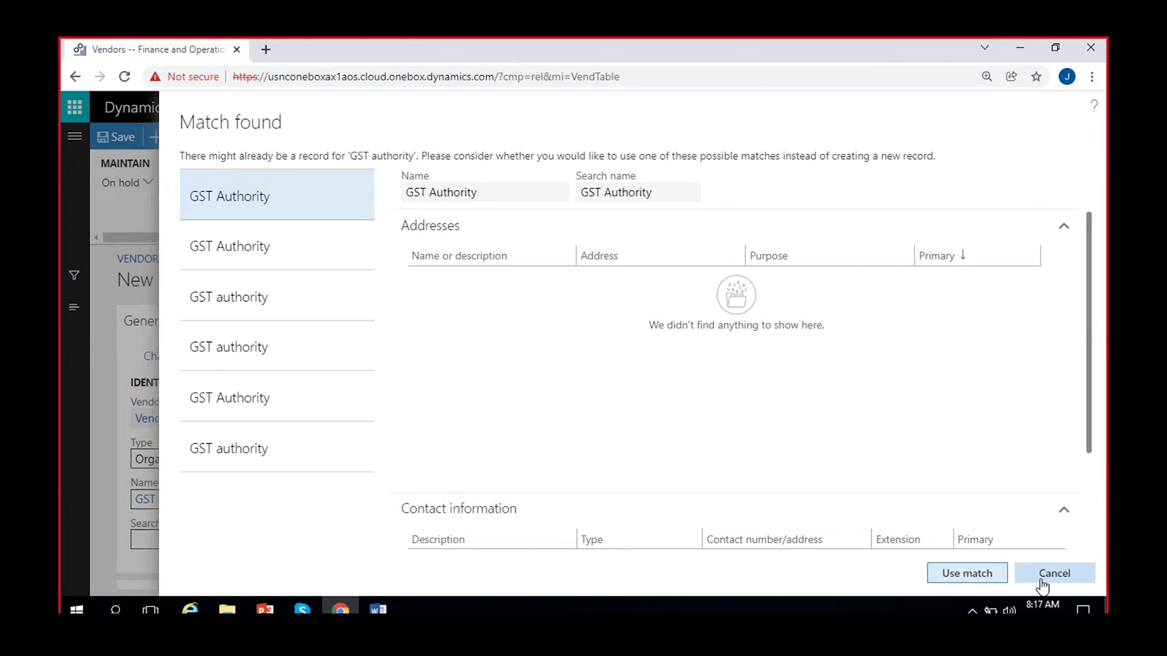
key(Escape)
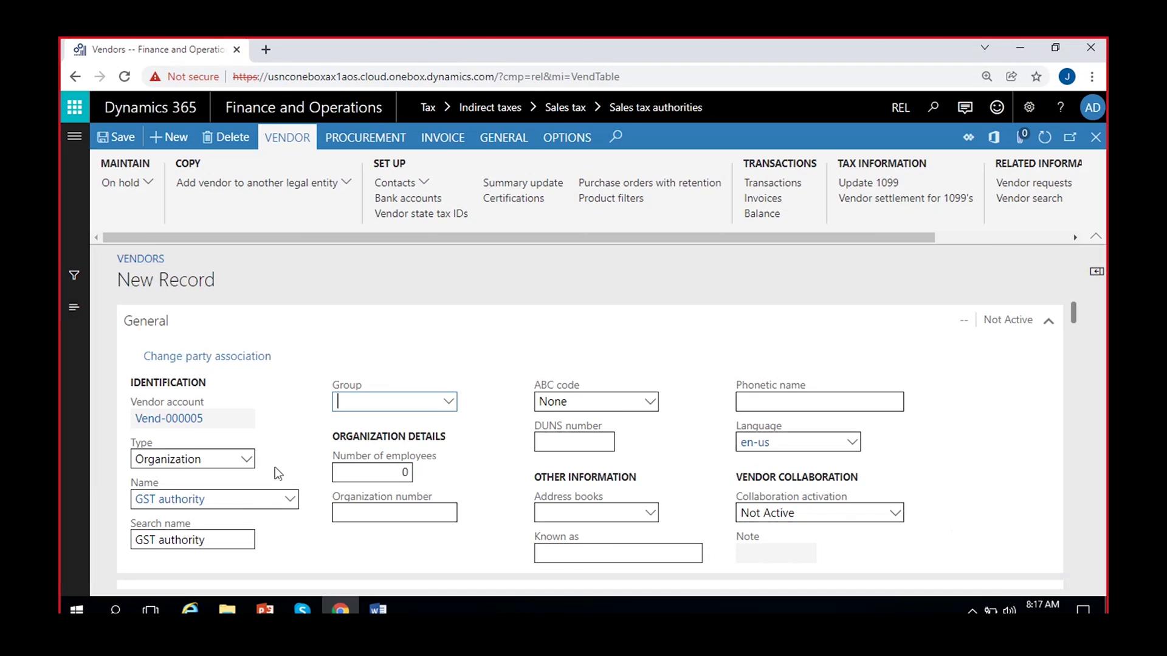
click(448, 403)
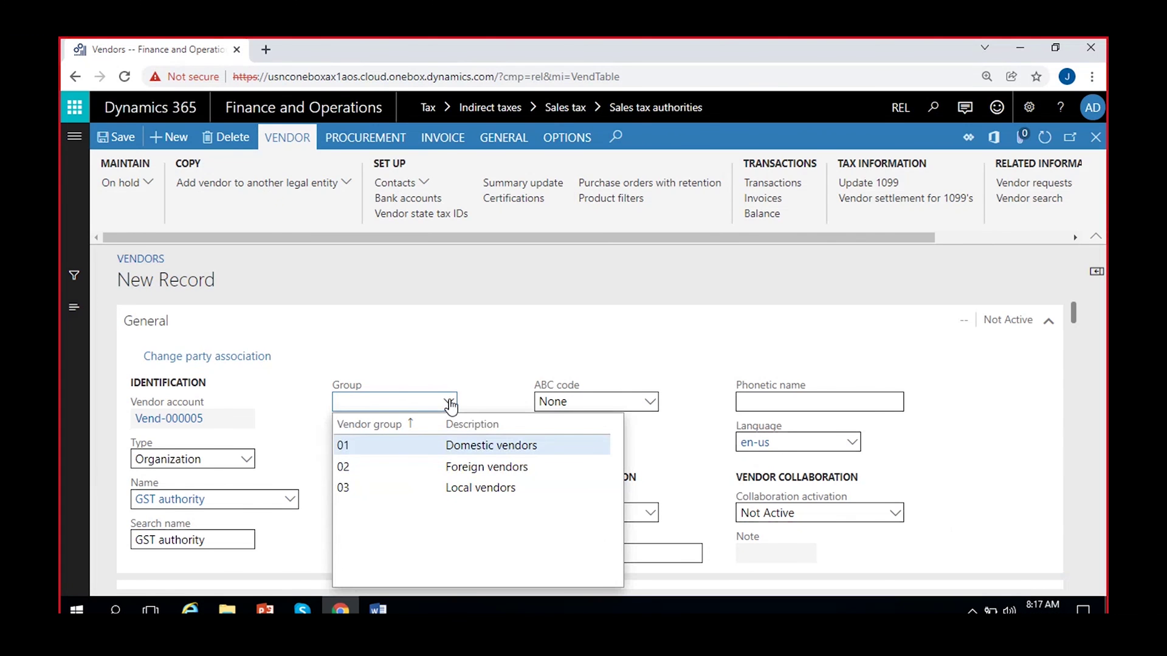
click(406, 453)
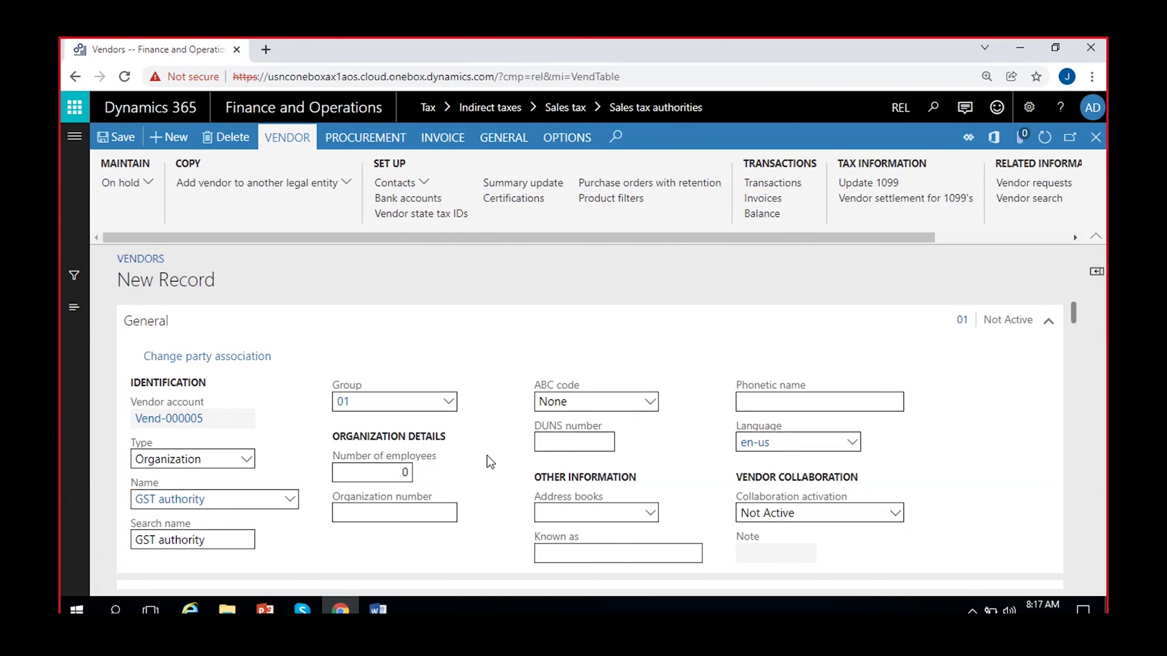
Look through the new vendor record's addresses, purchase order, 1099, retail and financial dimension sections
scroll(482, 444, down, 10)
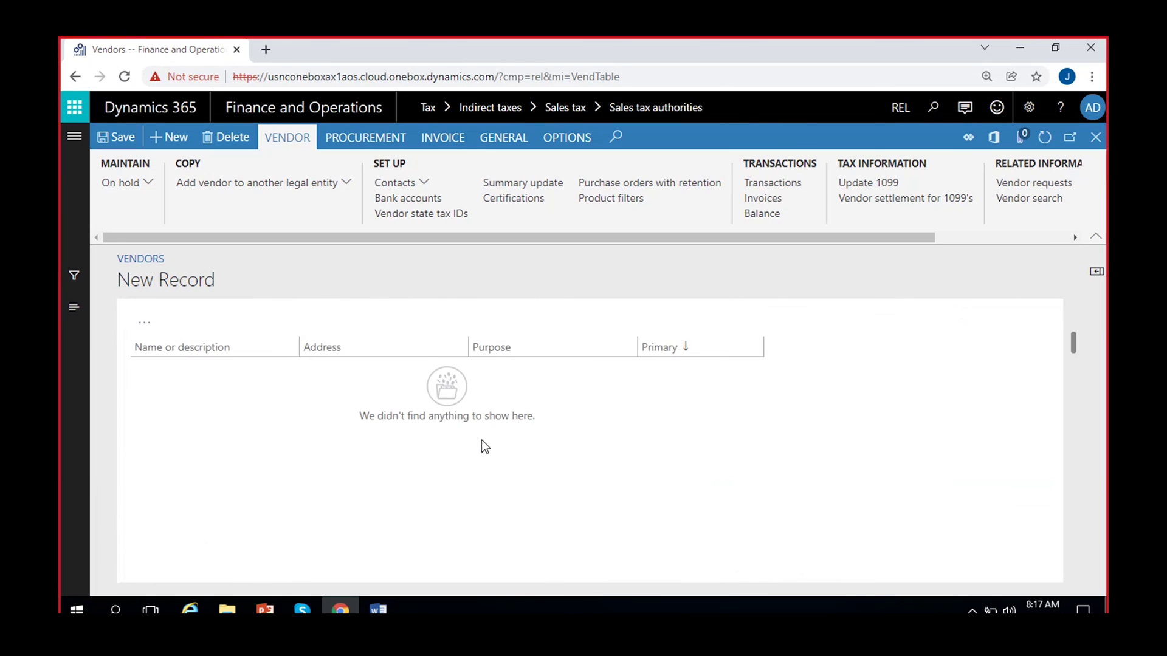
scroll(482, 440, down, 15)
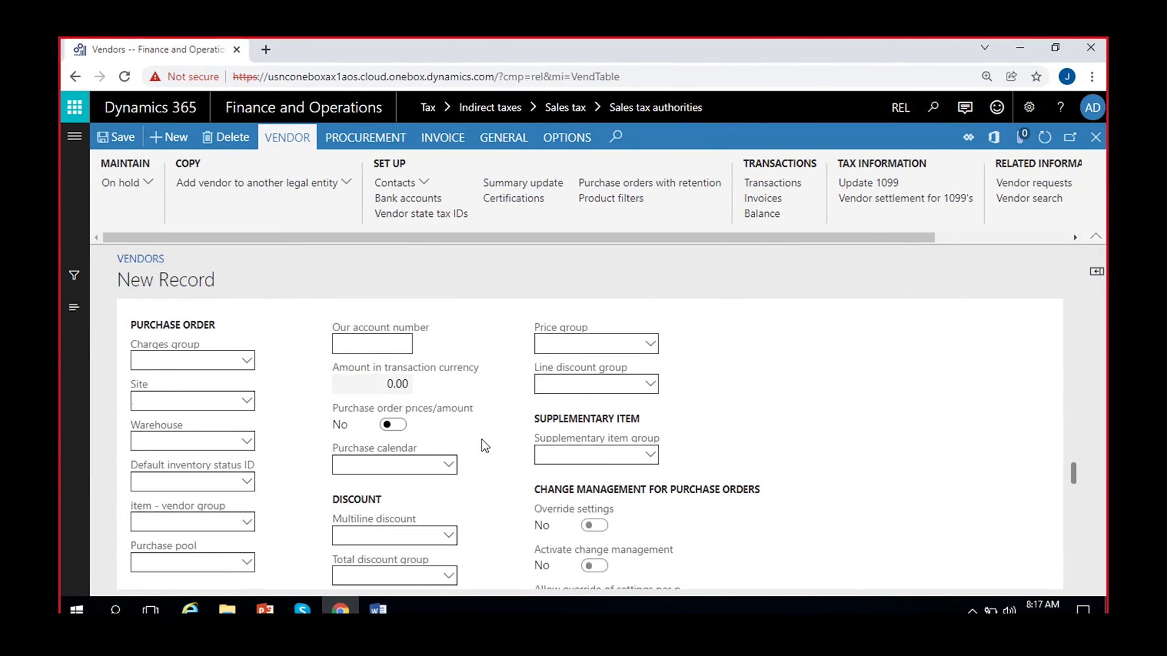
scroll(482, 439, down, 8)
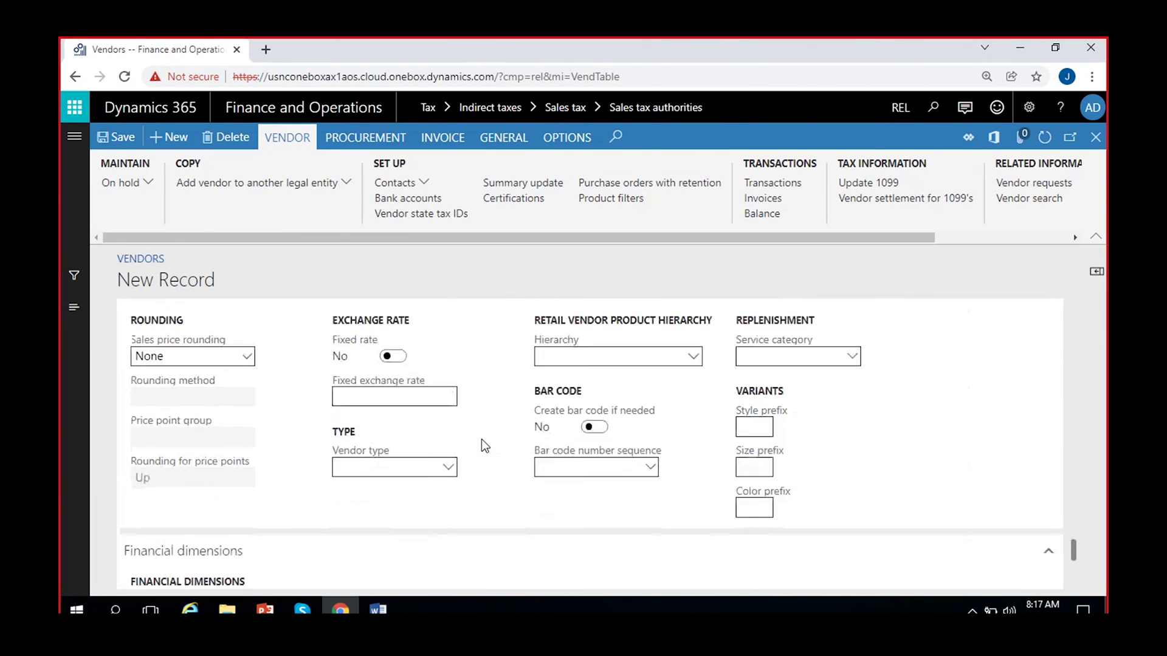
scroll(482, 439, up, 8)
scroll(481, 440, up, 6)
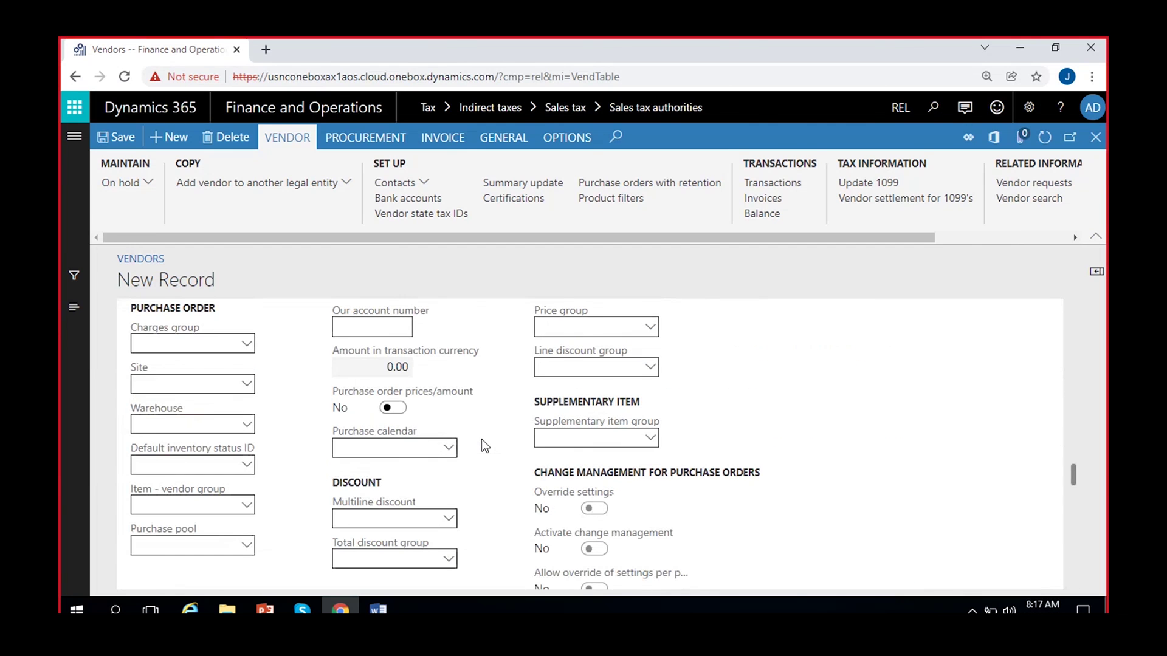
scroll(481, 440, down, 10)
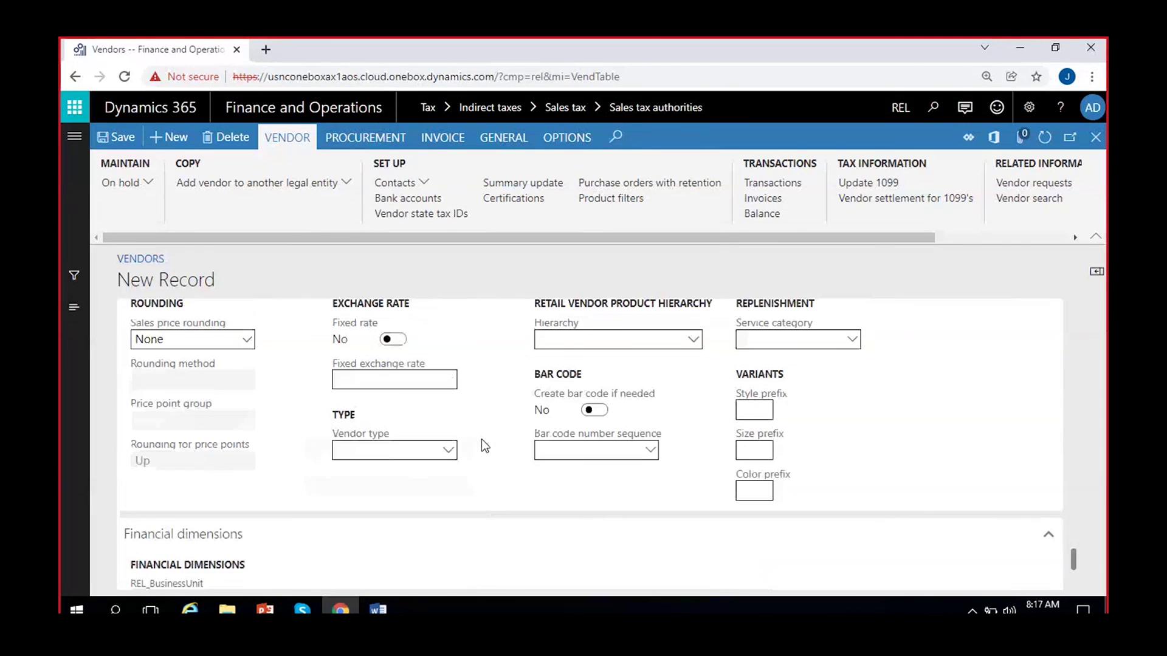
scroll(485, 445, up, 10)
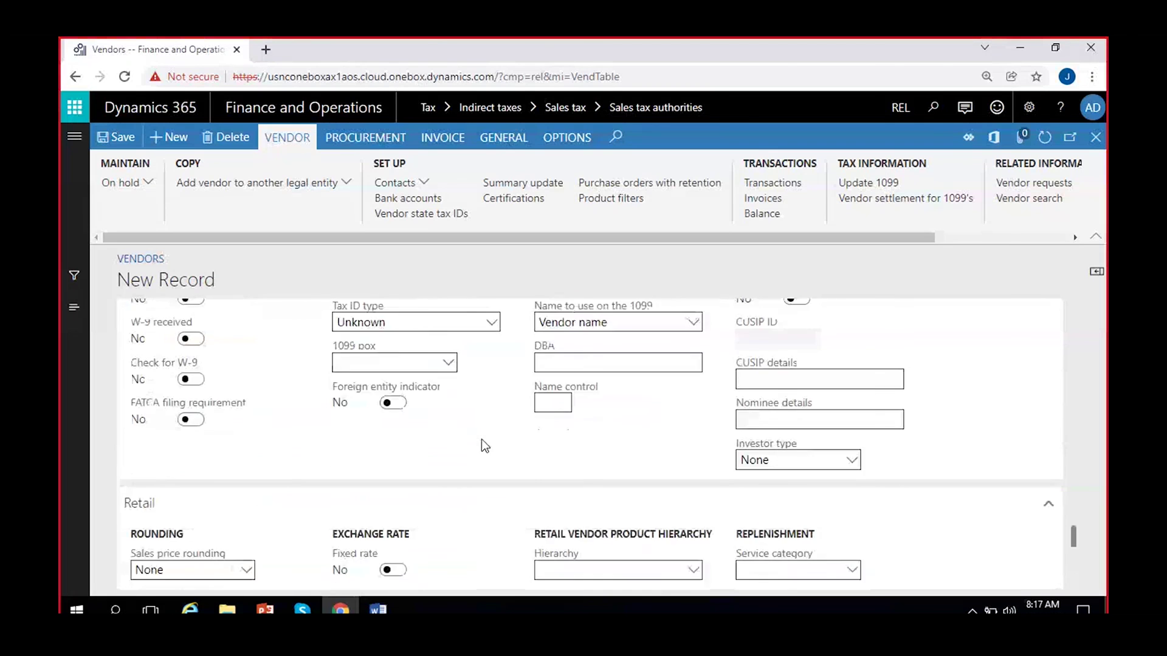
scroll(269, 403, up, 15)
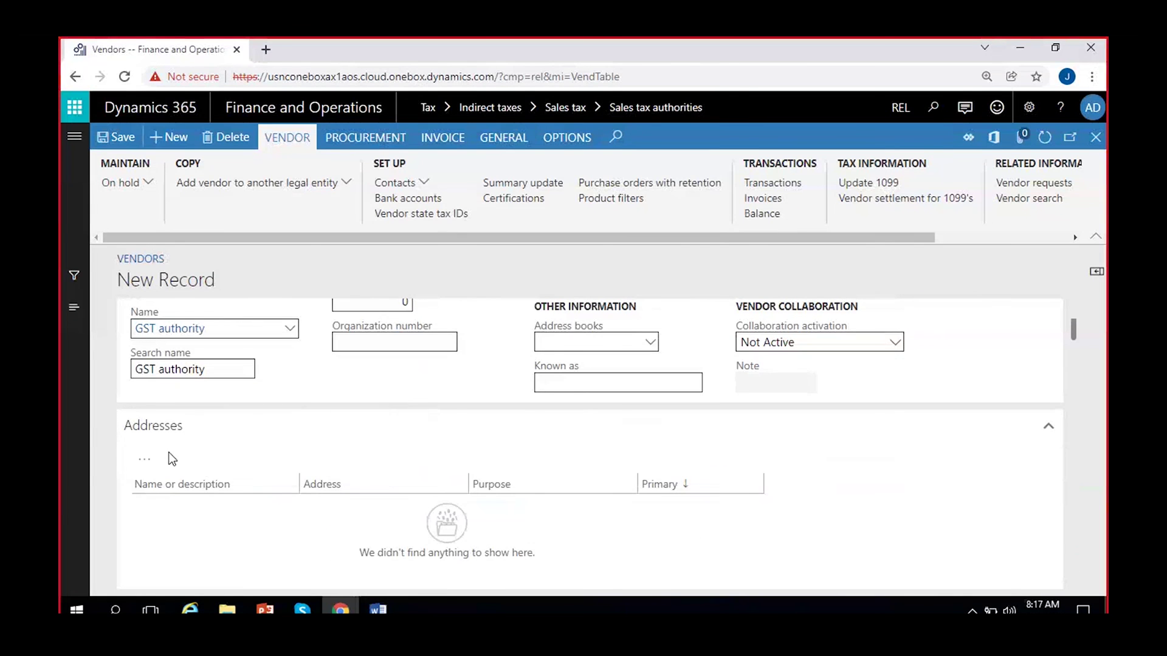
scroll(172, 454, up, 3)
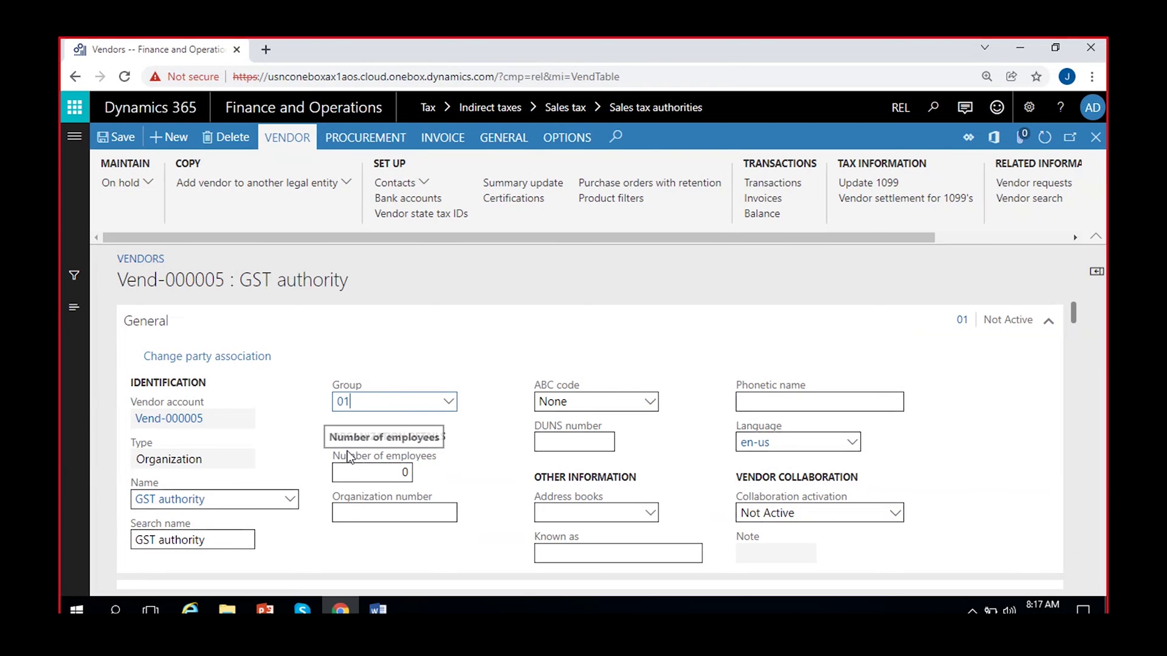
scroll(313, 483, down, 10)
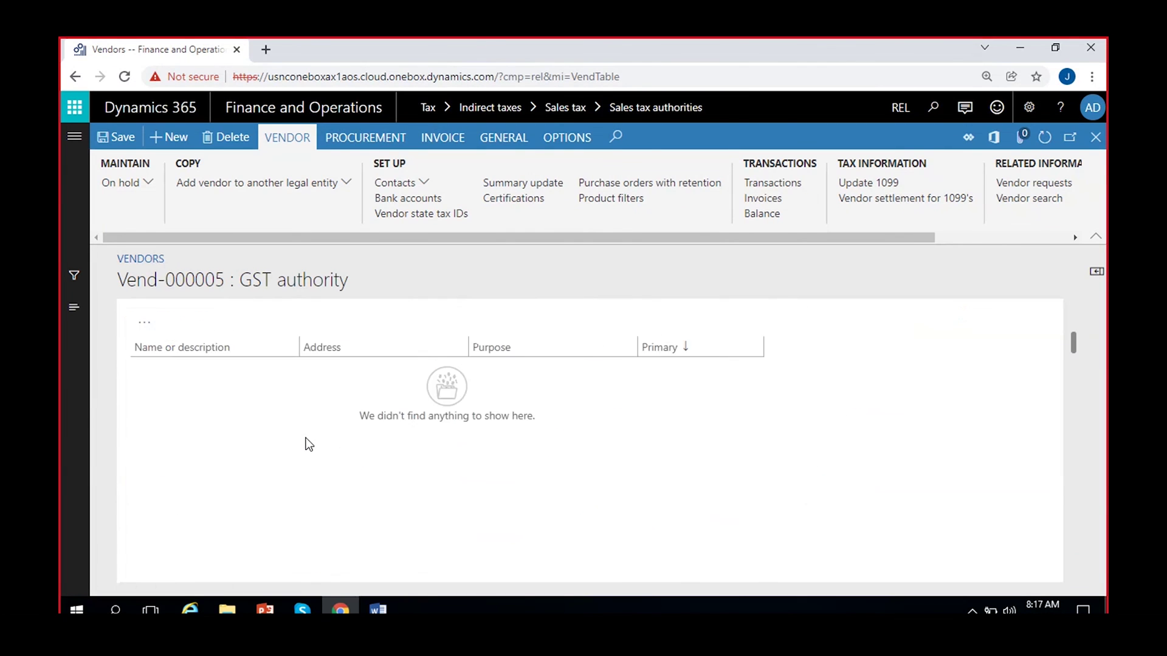
scroll(308, 444, up, 5)
scroll(183, 487, down, 5)
scroll(212, 444, up, 3)
scroll(251, 395, up, 3)
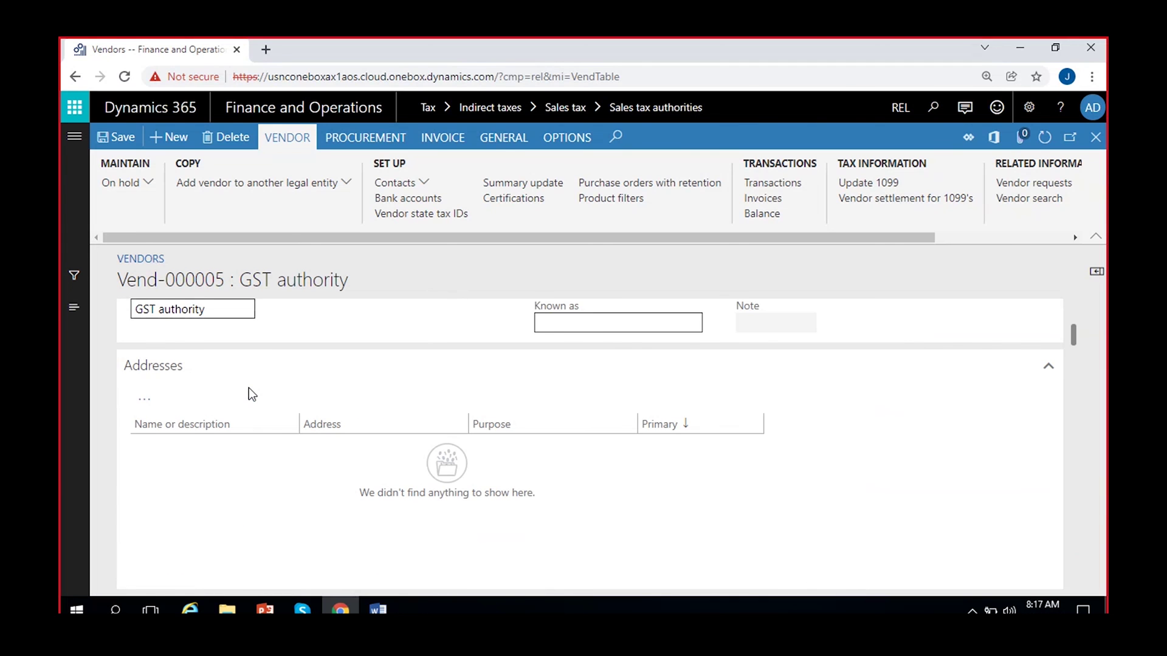
scroll(249, 394, up, 5)
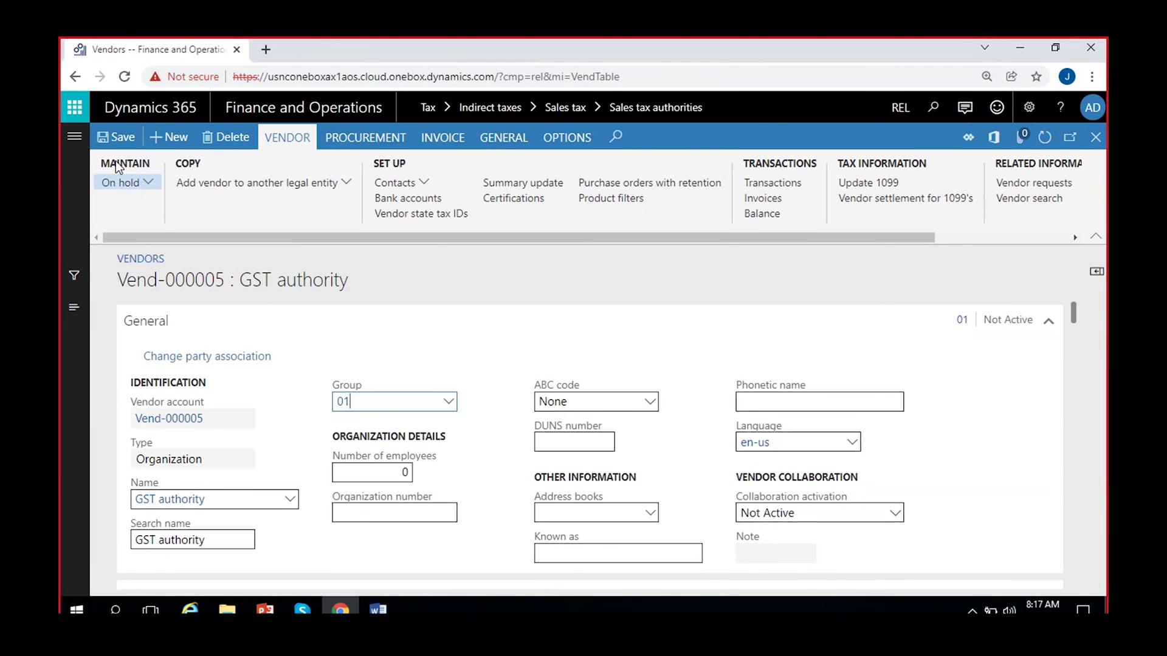
Return from the vendor list and assign the new GST authority vendor as the tax authority's vendor account
click(1046, 138)
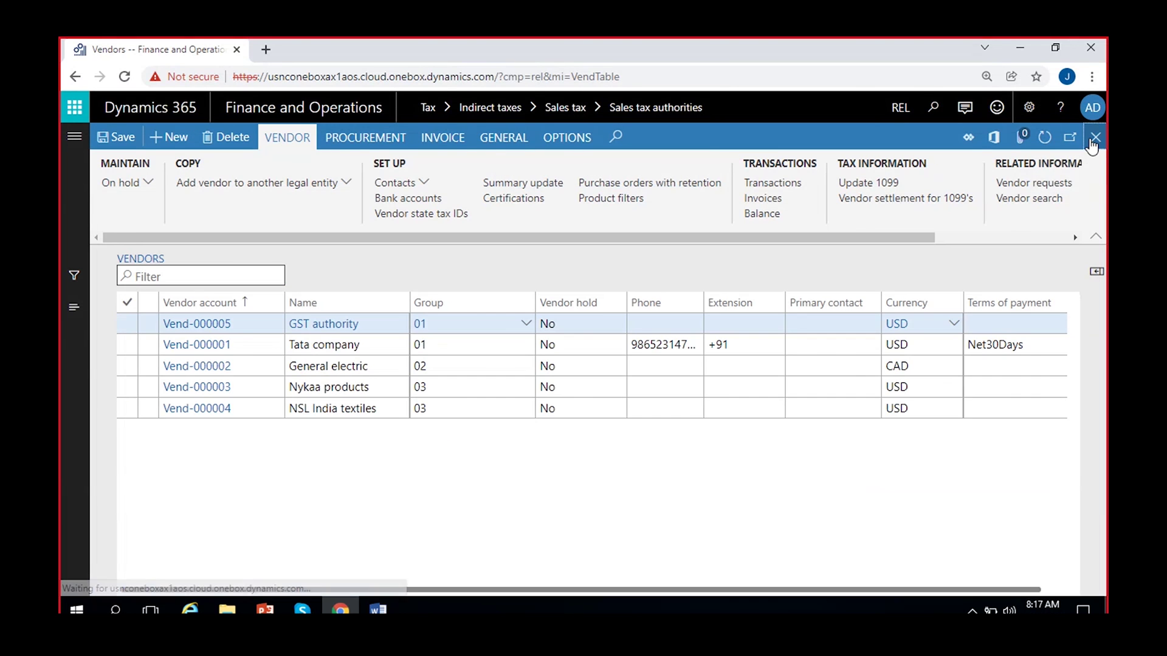
click(238, 329)
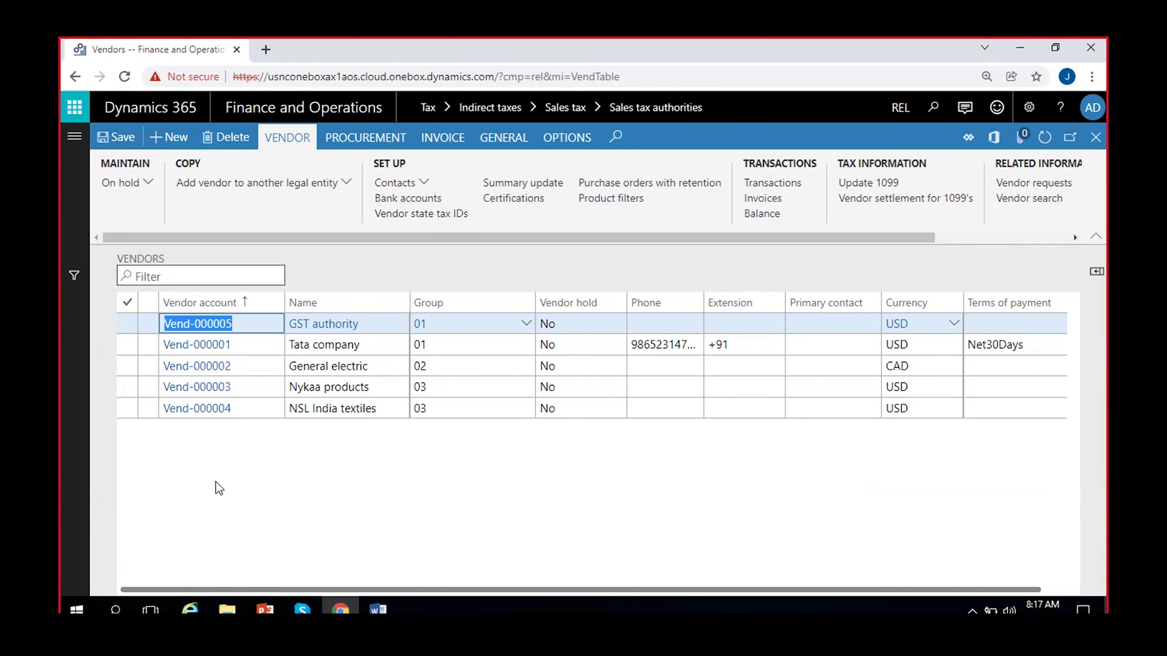
click(1096, 138)
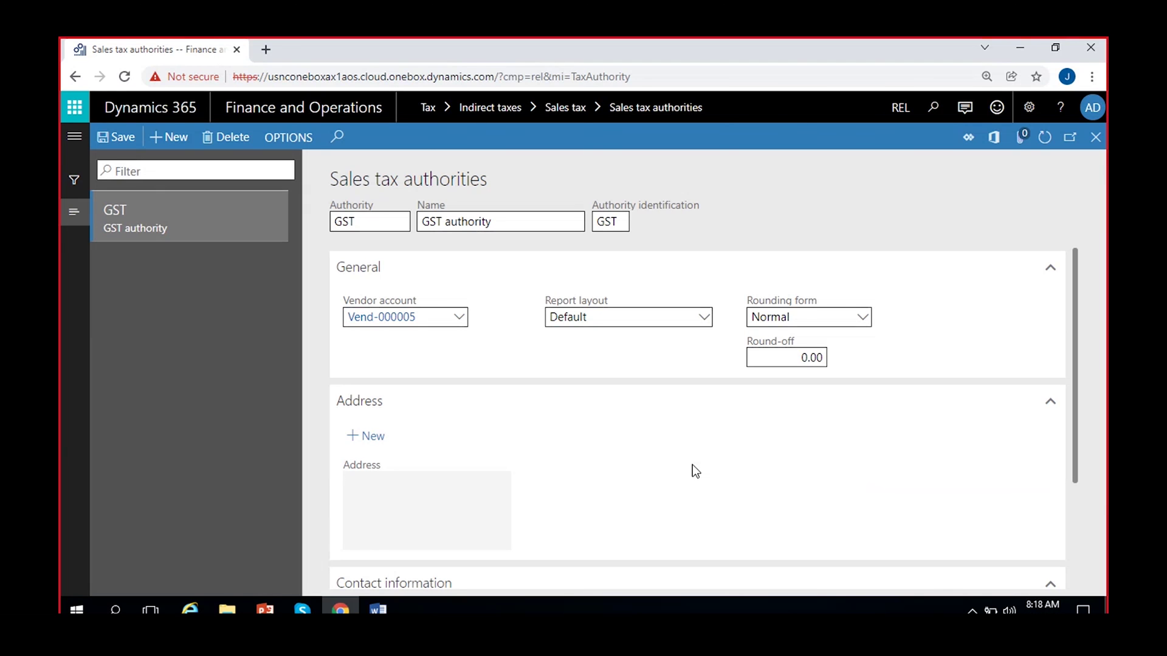
Set the GST authority's report layout to U.S. report layout
click(704, 318)
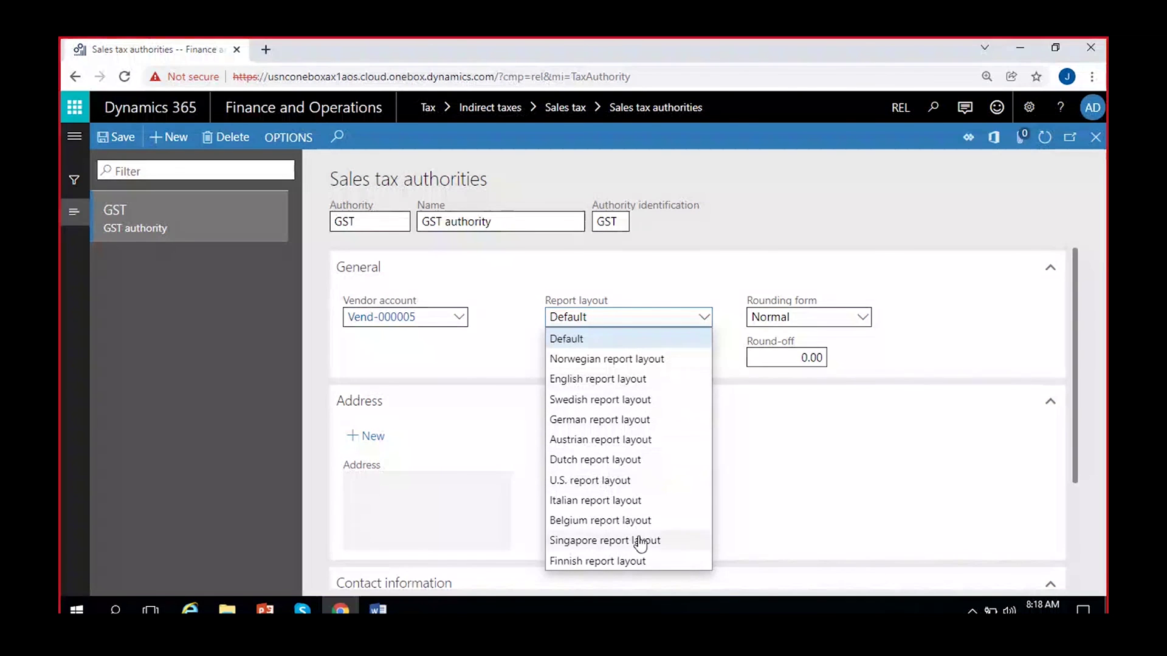
click(586, 484)
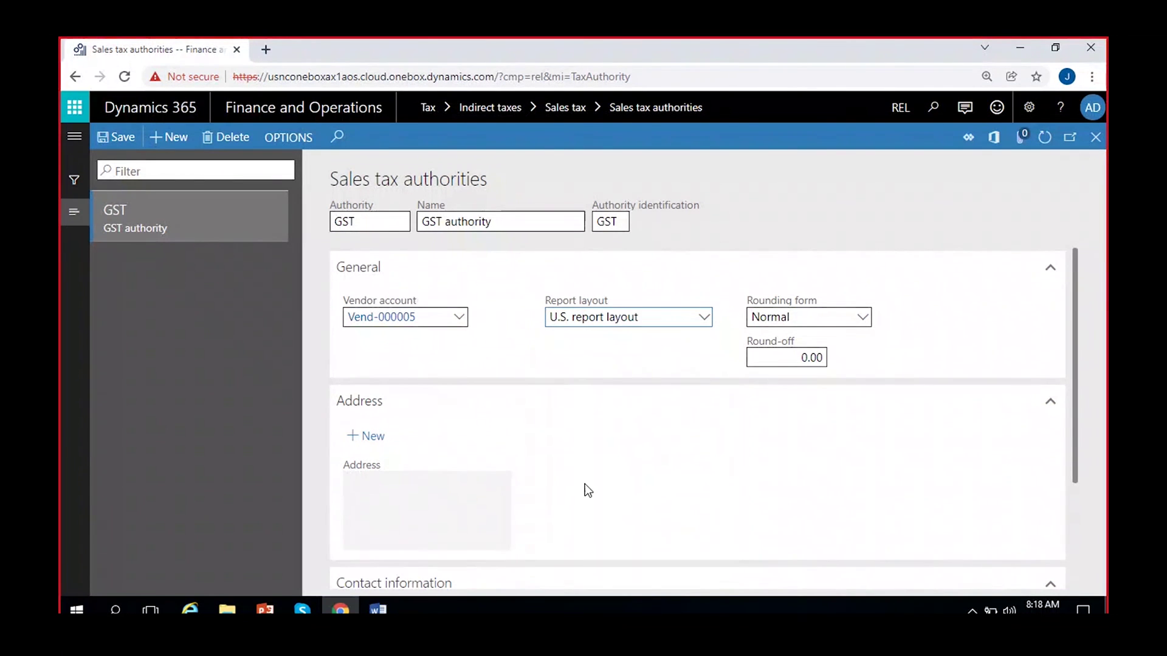
click(596, 344)
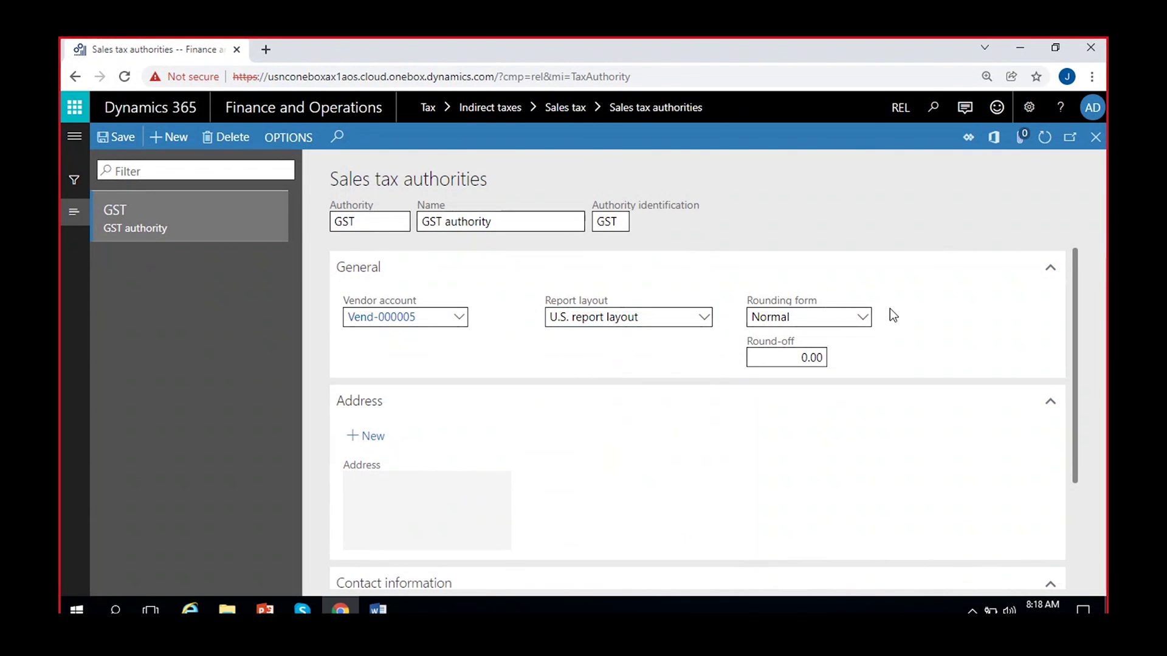
Choose Normal as the GST authority's rounding form after viewing the available options, and check its round-off field
click(863, 318)
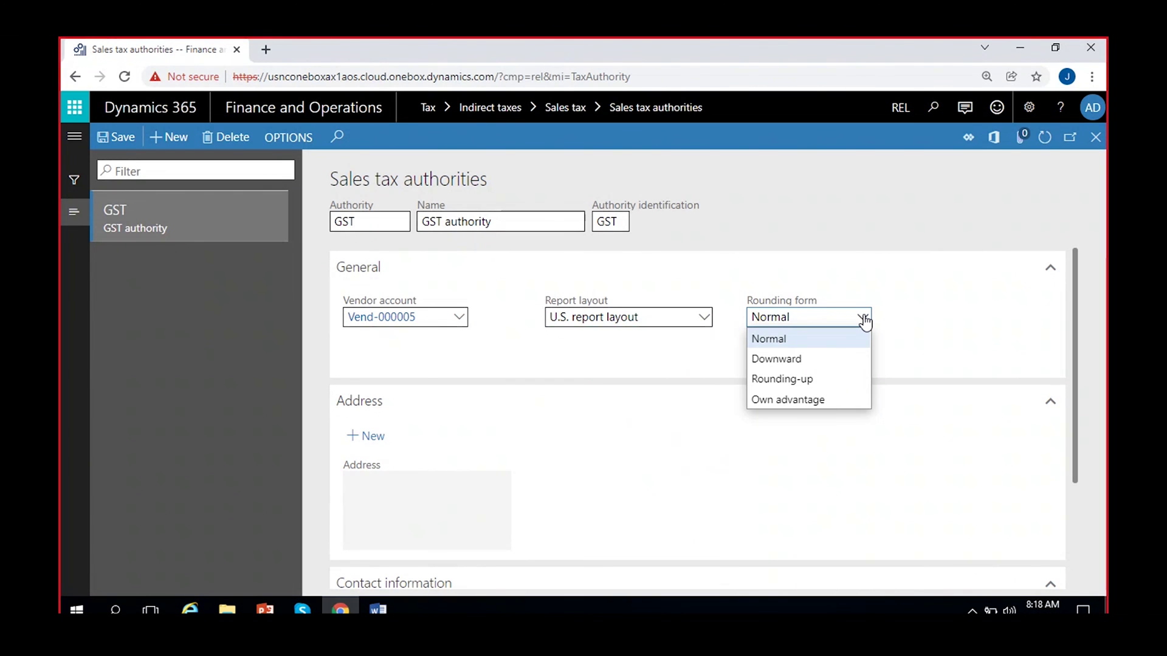
click(910, 330)
click(870, 326)
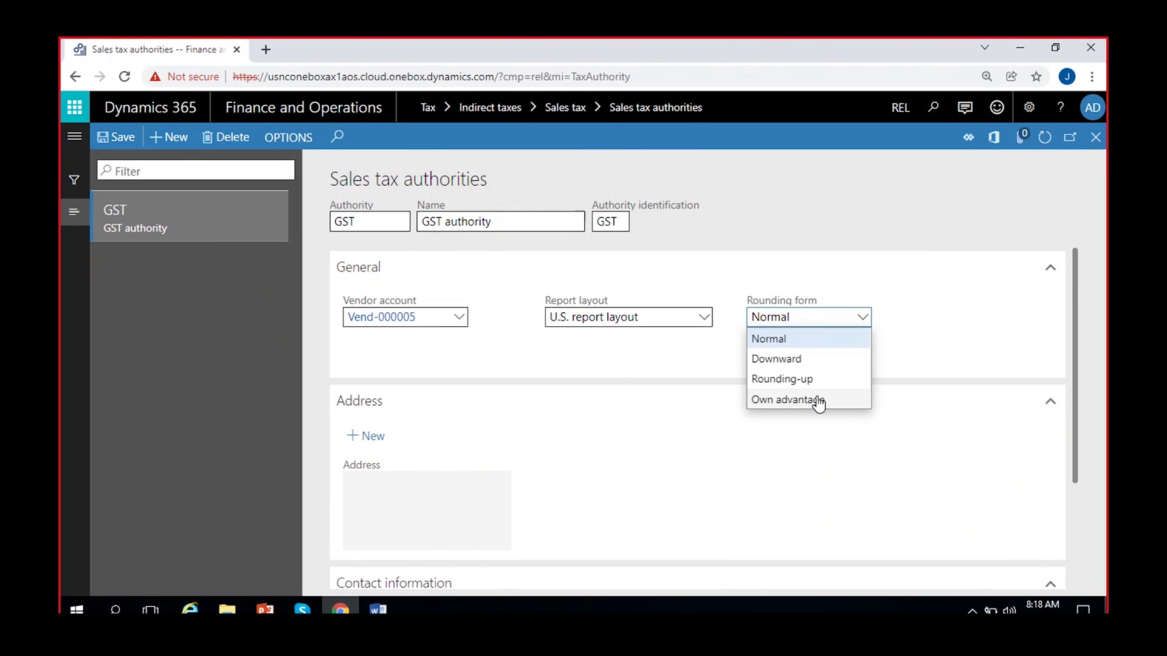
click(791, 338)
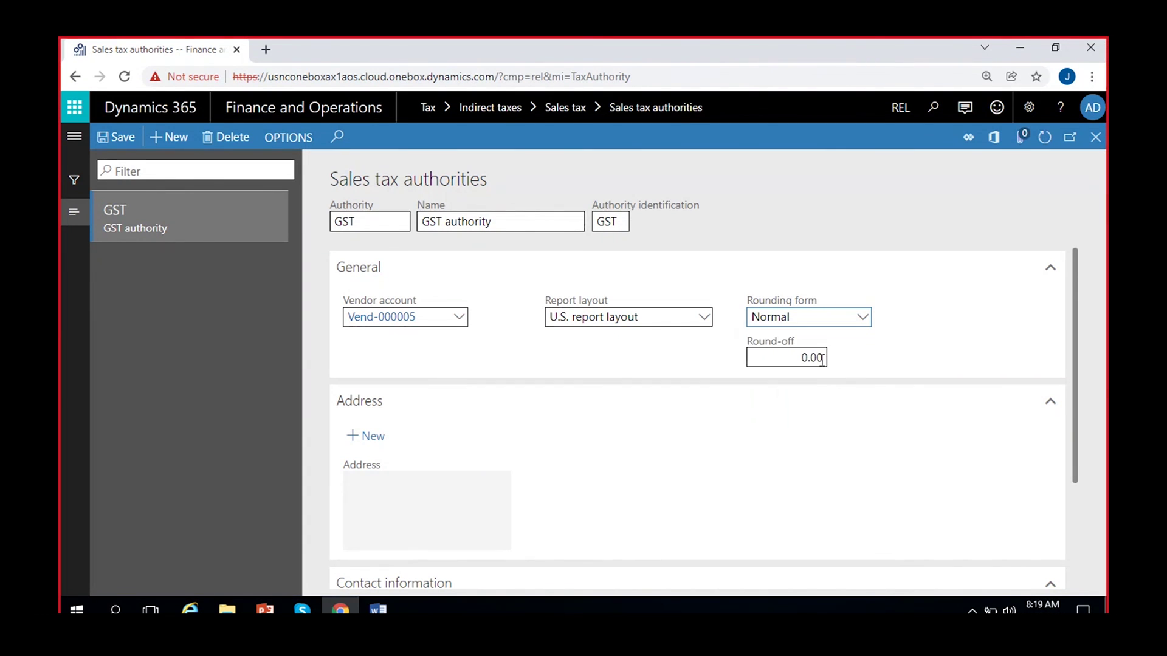
click(825, 357)
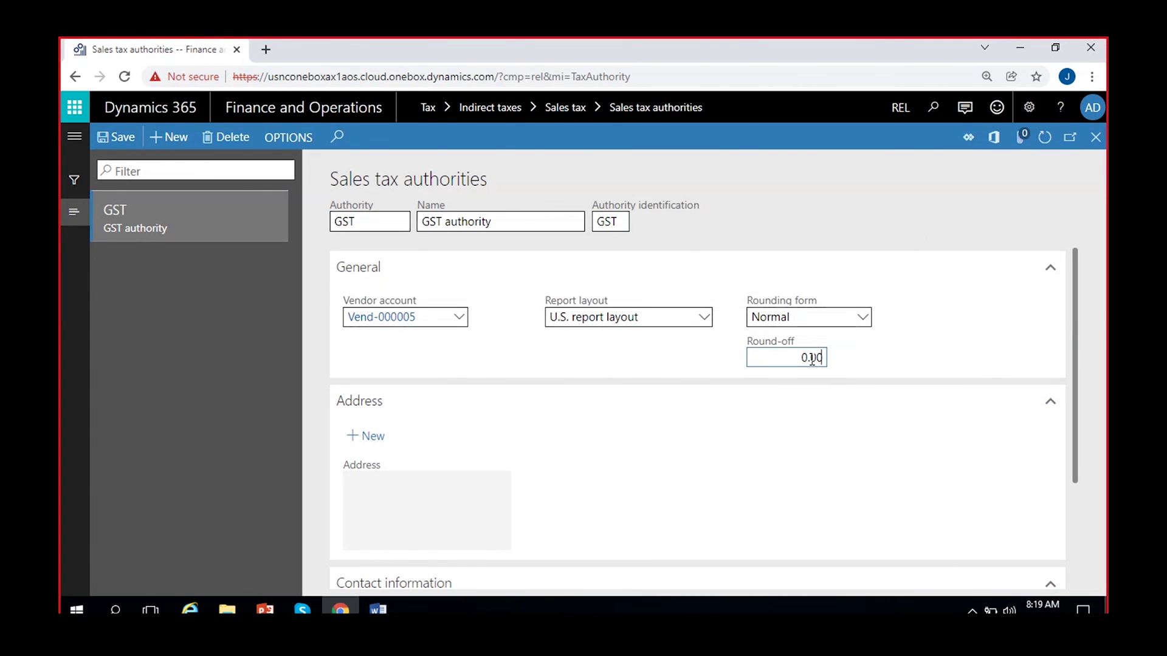
click(792, 455)
Add an address to the GST authority with the description GST authority and the street Delhi
scroll(732, 428, down, 1)
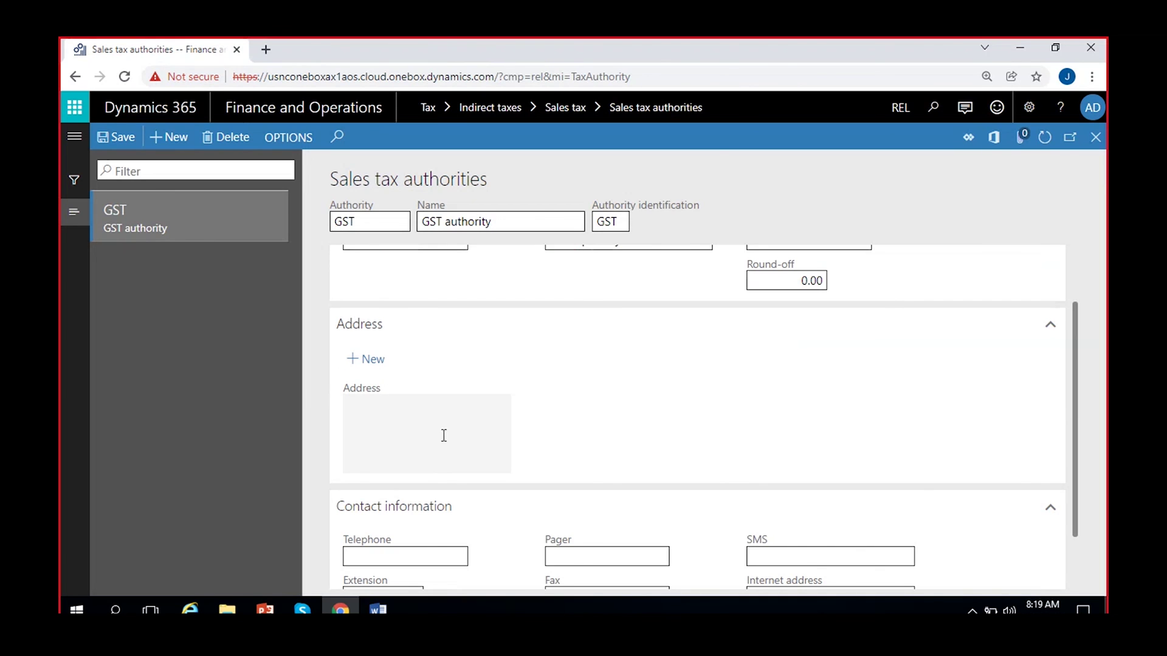
scroll(530, 406, up, 1)
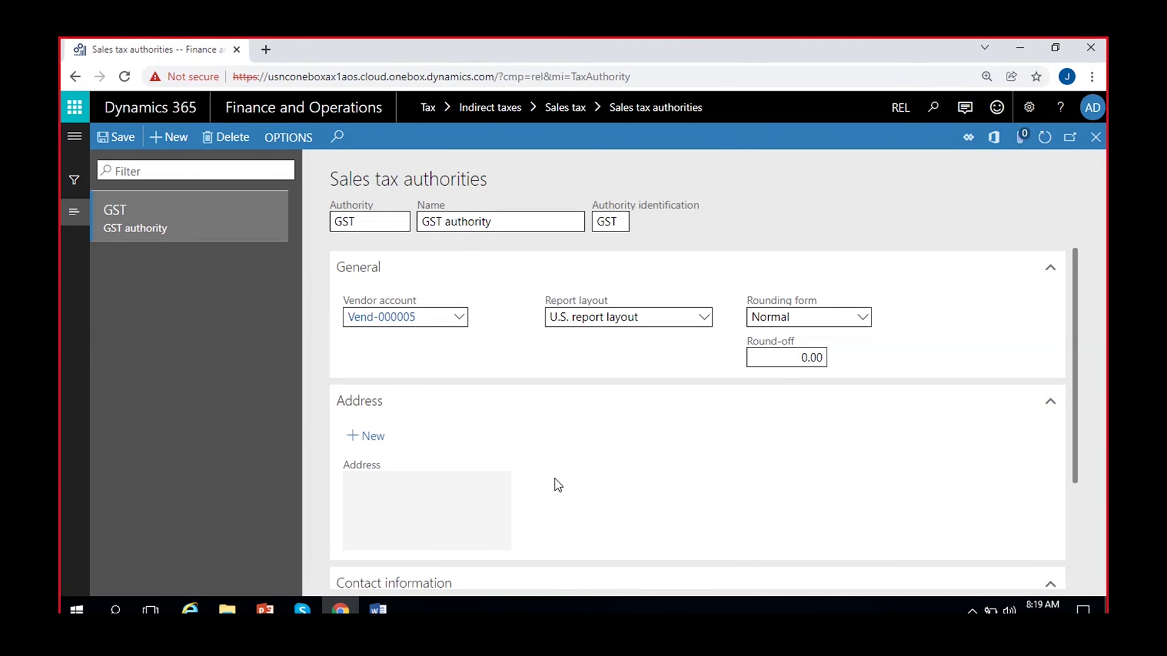
scroll(419, 467, down, 1)
click(383, 365)
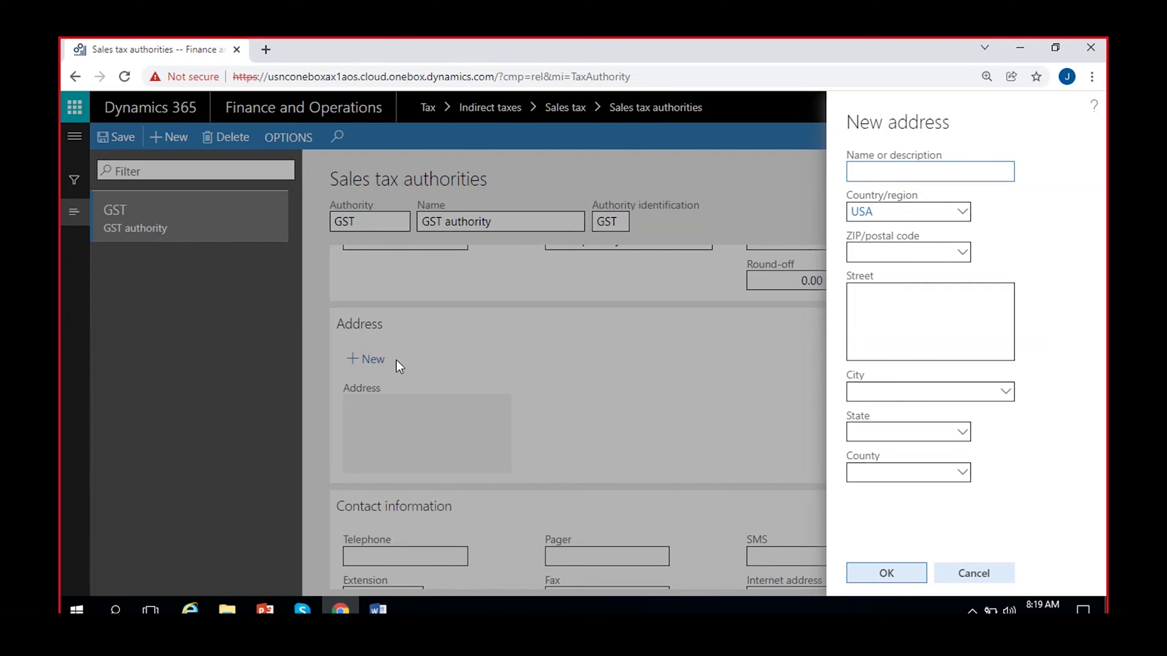
text(GST)
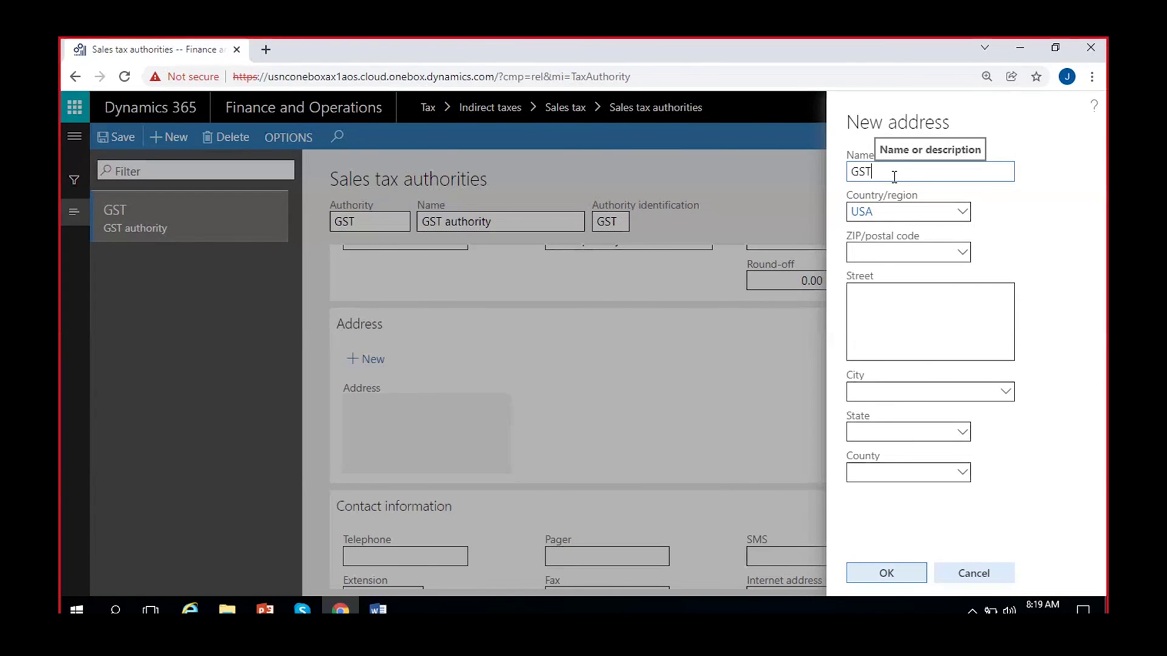
text( authi)
key(BackSpace)
text(ority)
click(923, 328)
text(Delhi)
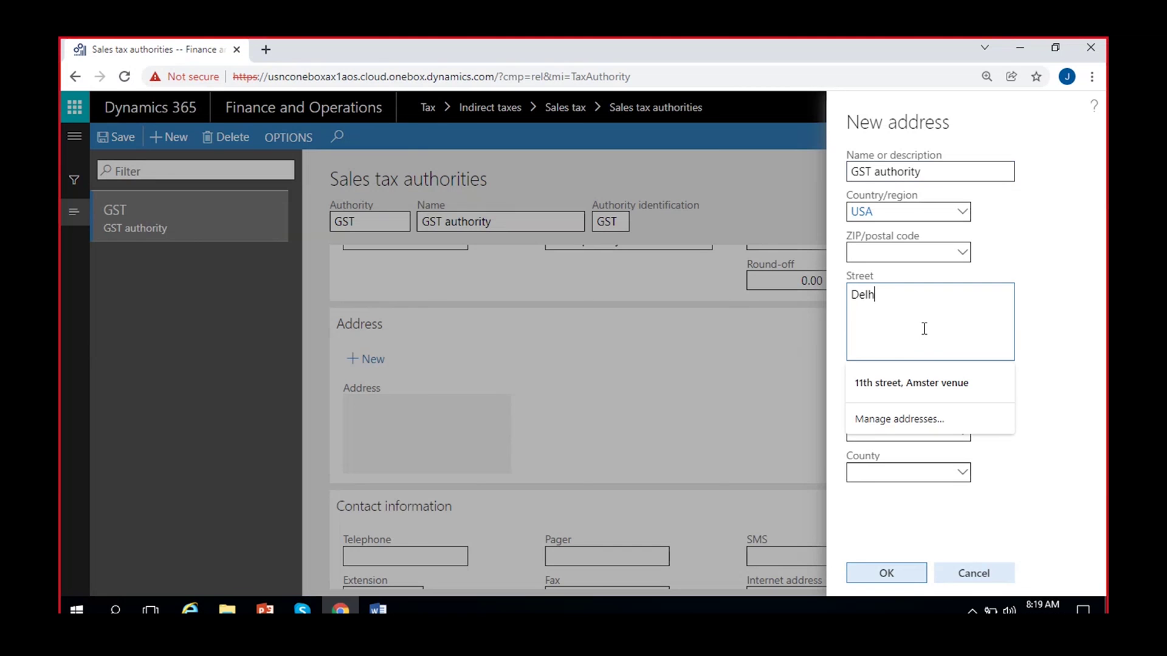
click(902, 570)
click(899, 571)
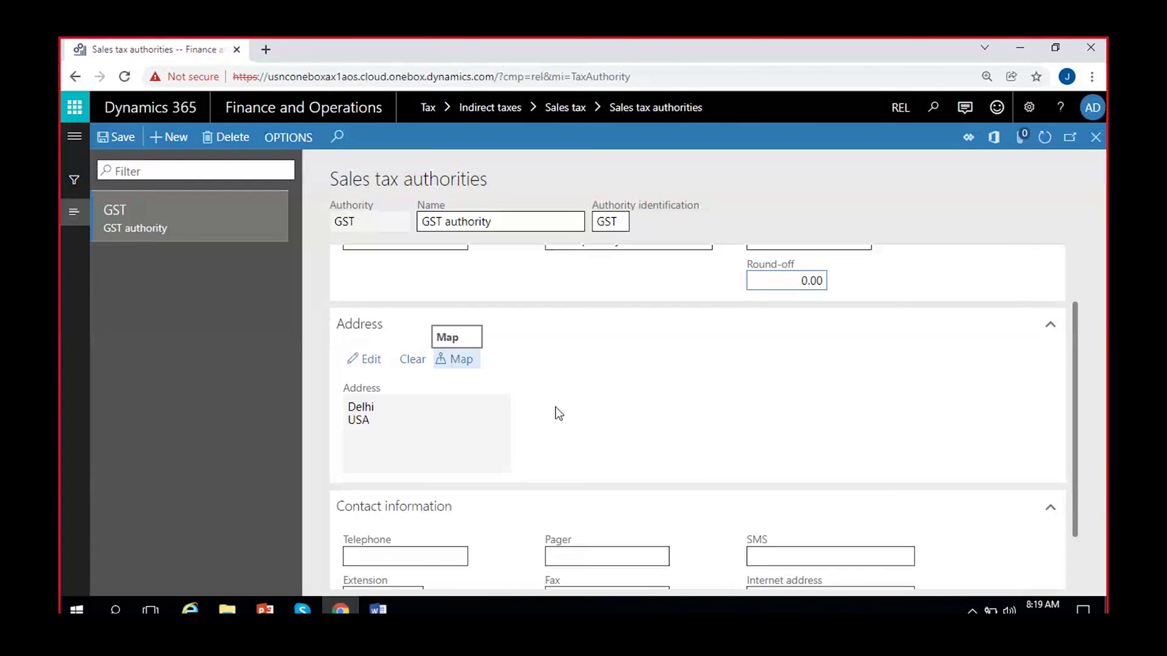
Look over the contact information fields of the GST authority and save the record
scroll(608, 414, down, 1)
click(420, 489)
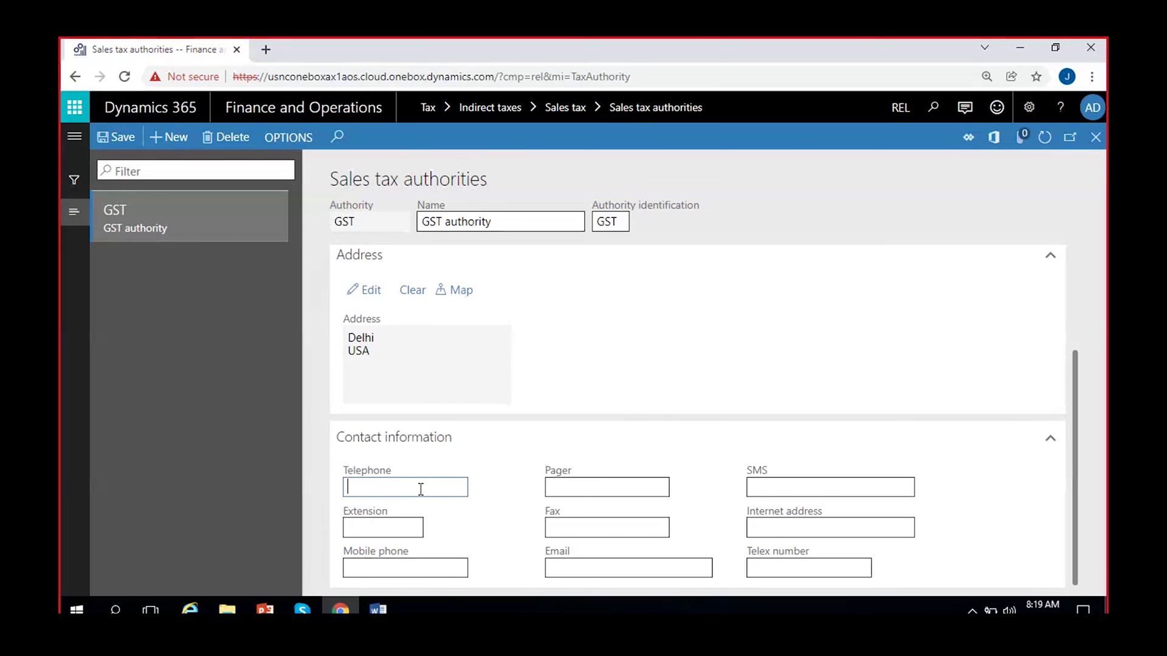
click(388, 530)
click(412, 570)
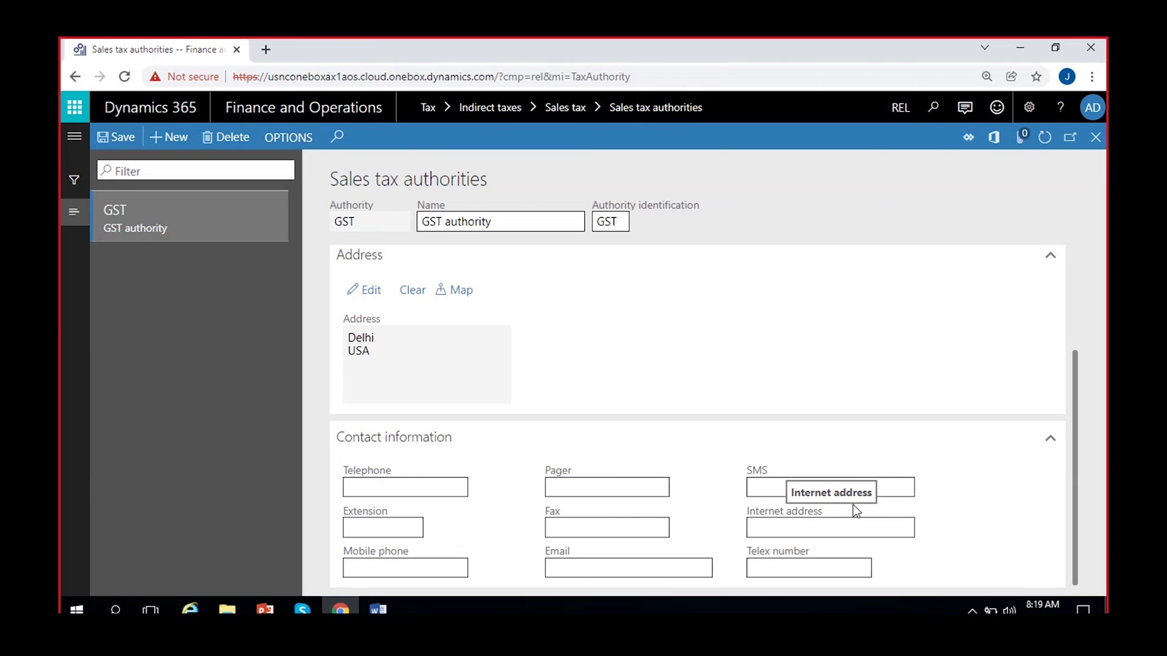
scroll(818, 572, up, 3)
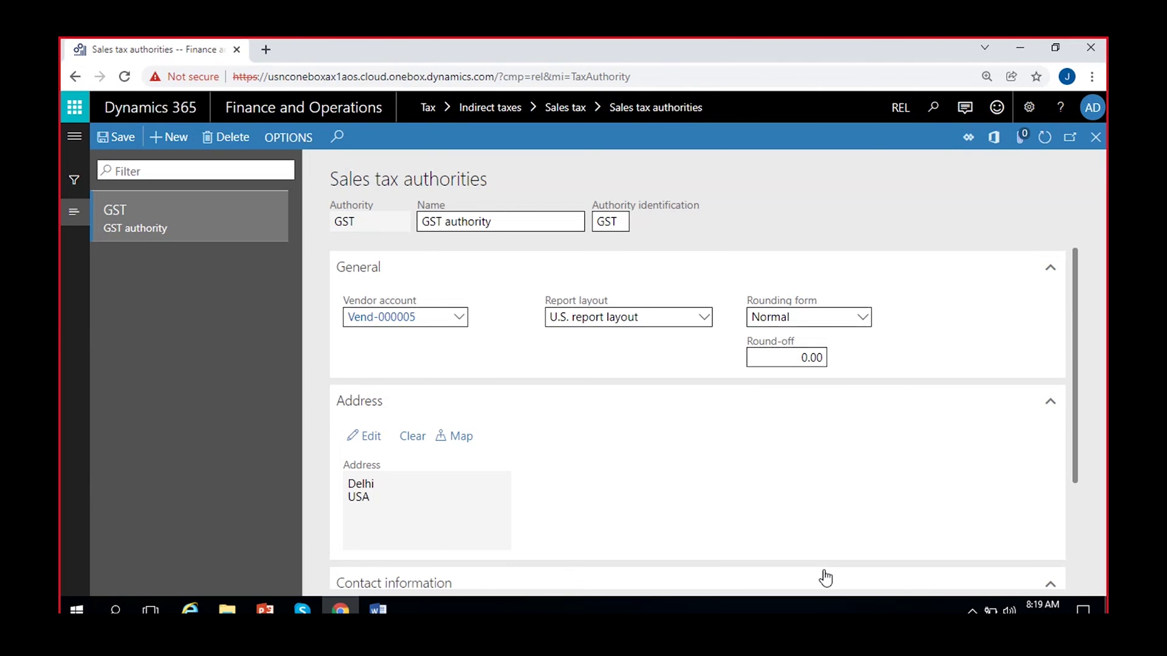
click(116, 137)
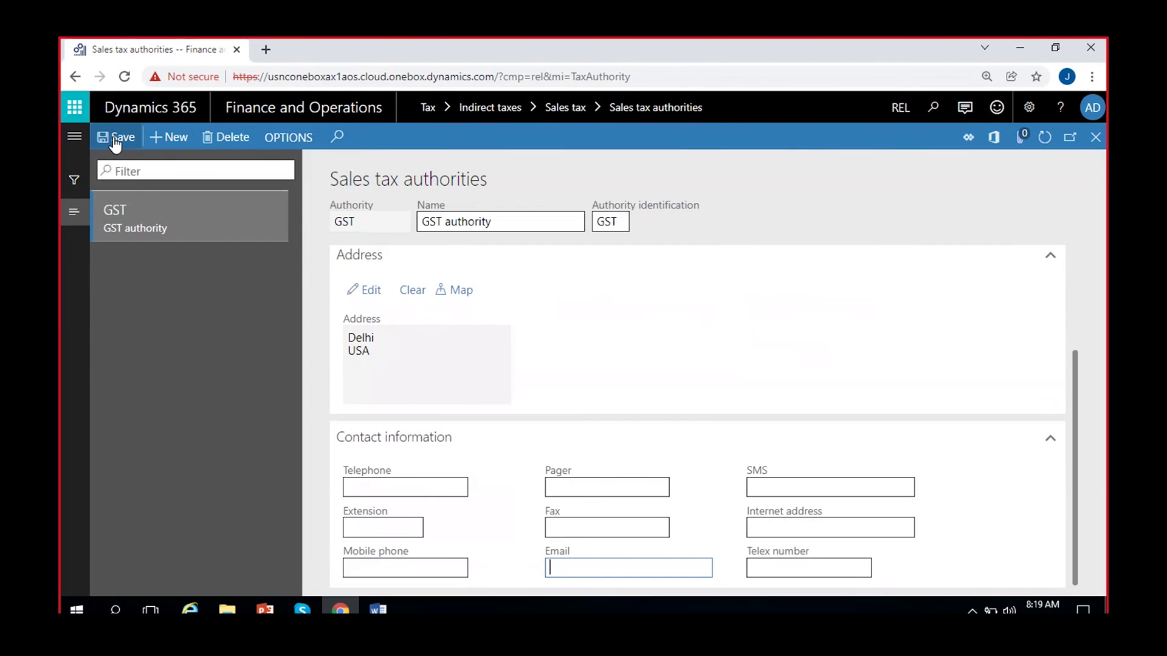
scroll(646, 450, up, 3)
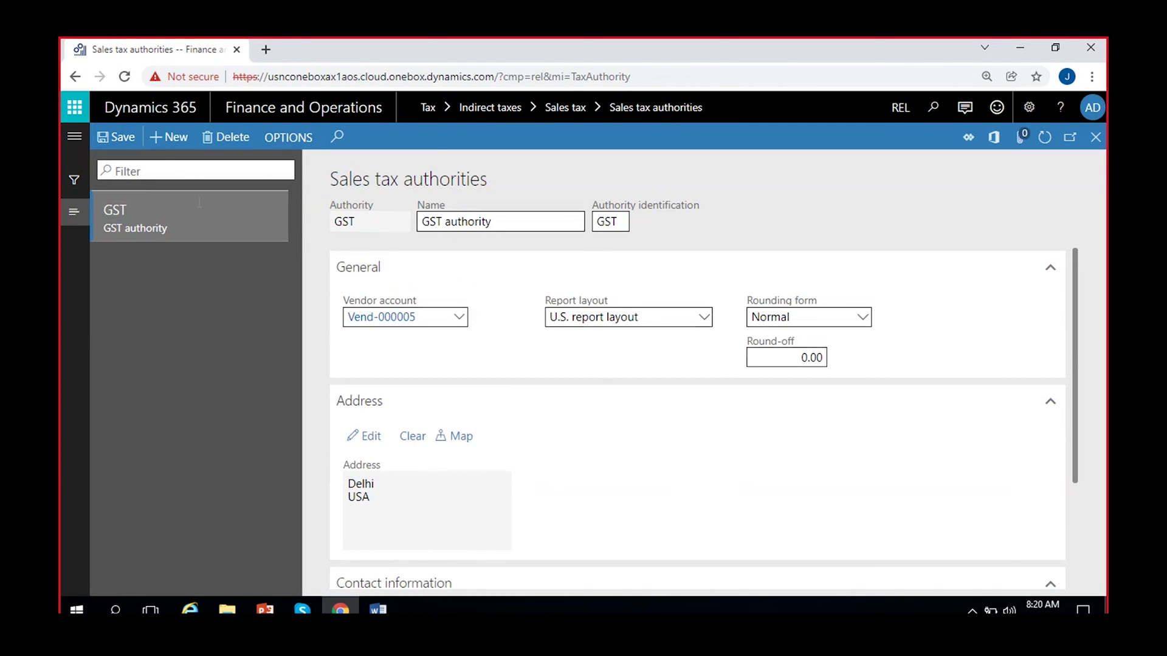